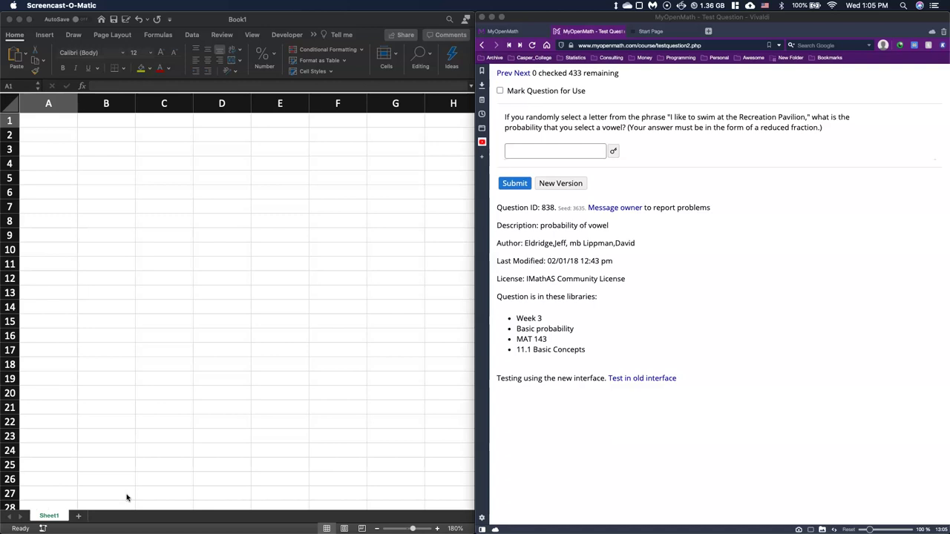
# - Title the sheet 'Probability of a Vowel:' in cell A1
pyautogui.click(249, 297)
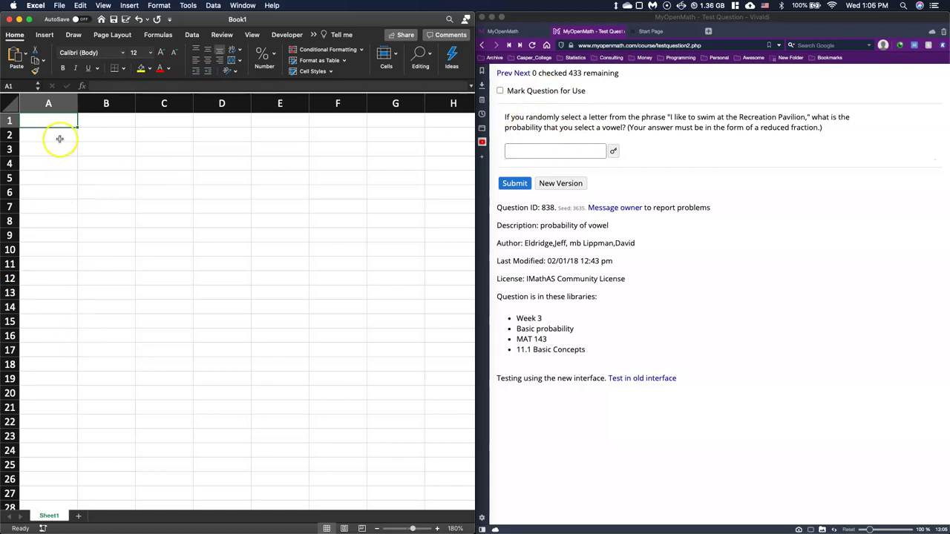
pyautogui.write('P')
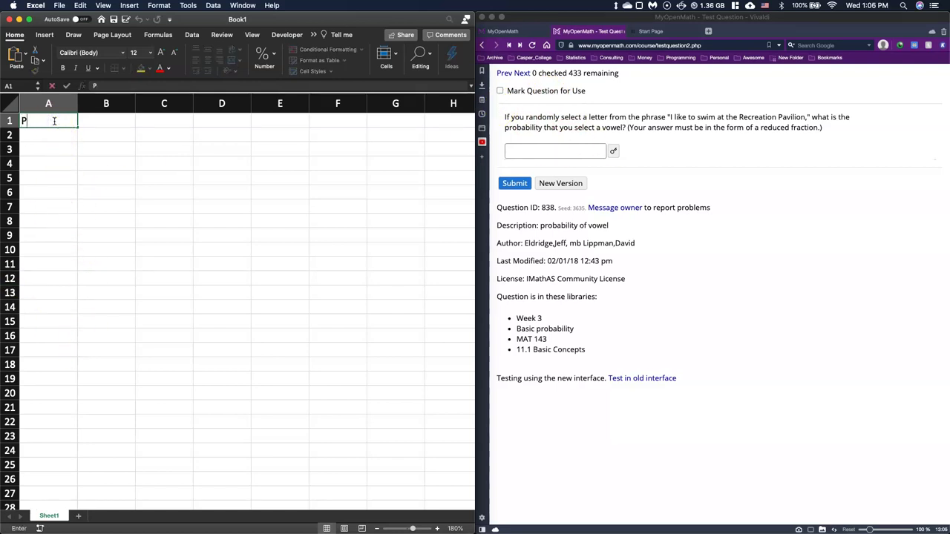
pyautogui.write('robability')
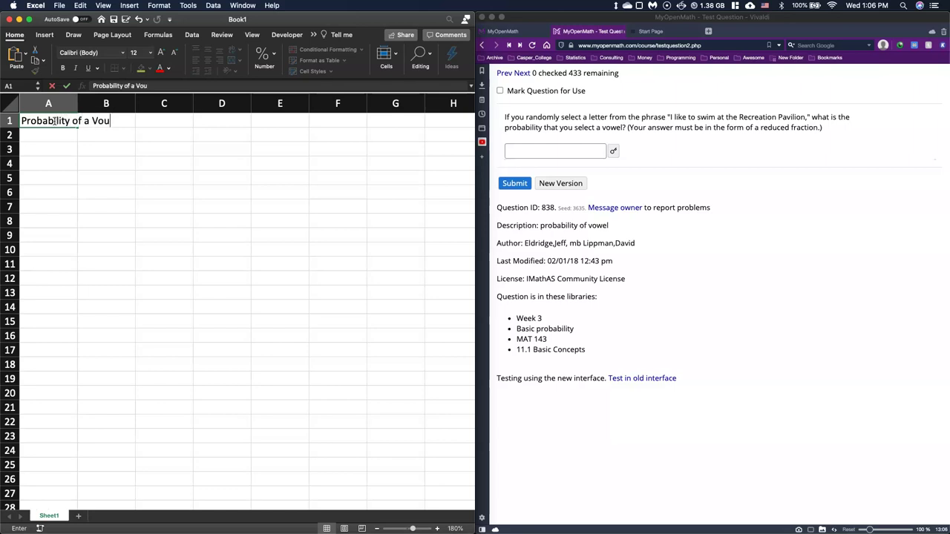
pyautogui.write(' of a Vowel:')
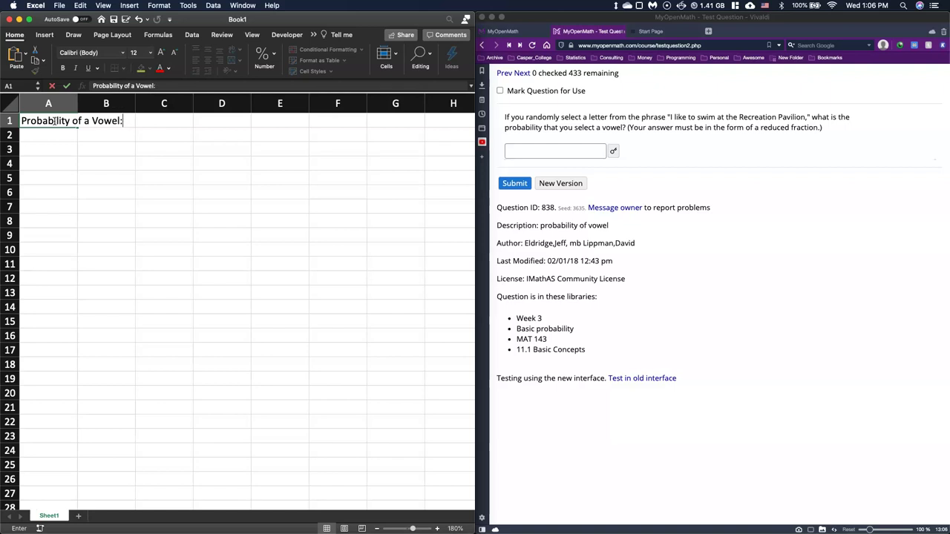
pyautogui.press('Return')
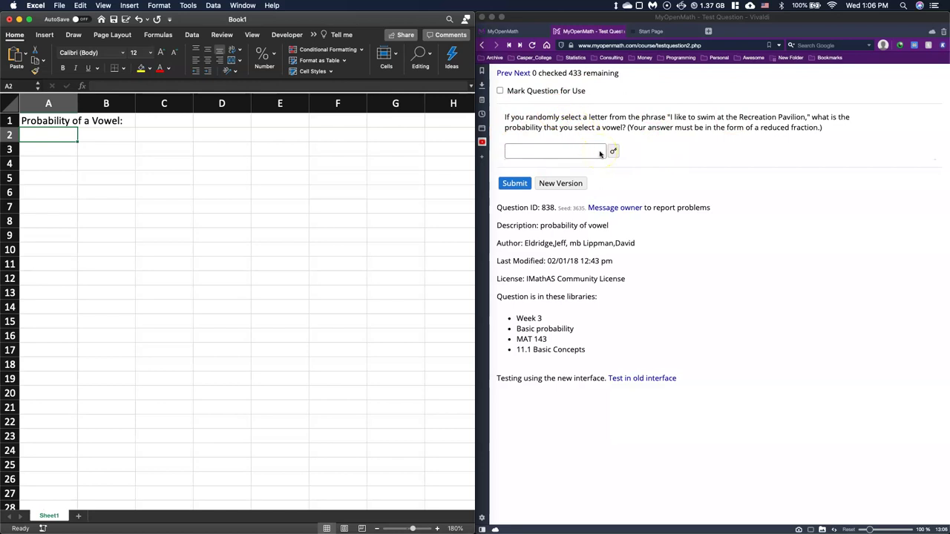
# - Label B2–B4 '# of vowels:', '# of con:' and 'Total Letters:'
pyautogui.click(96, 135)
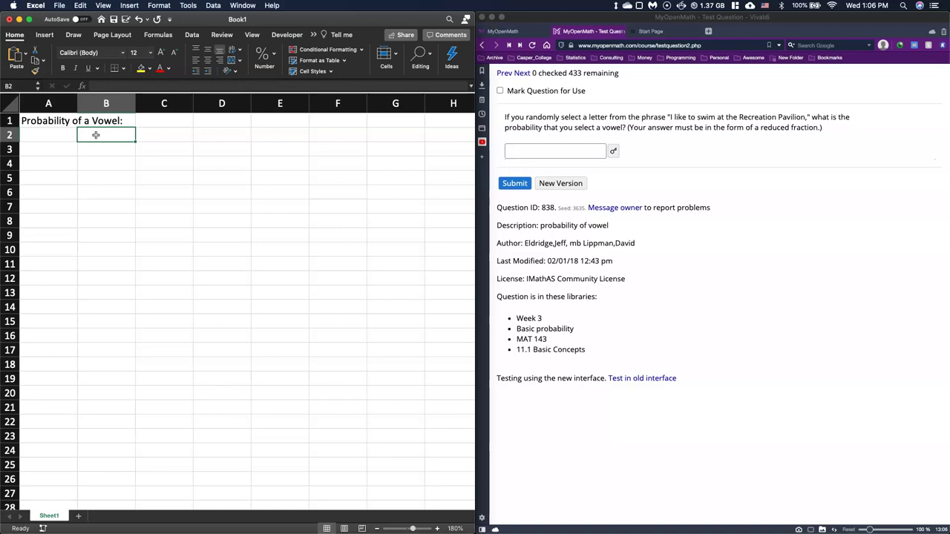
pyautogui.write('# of vowels')
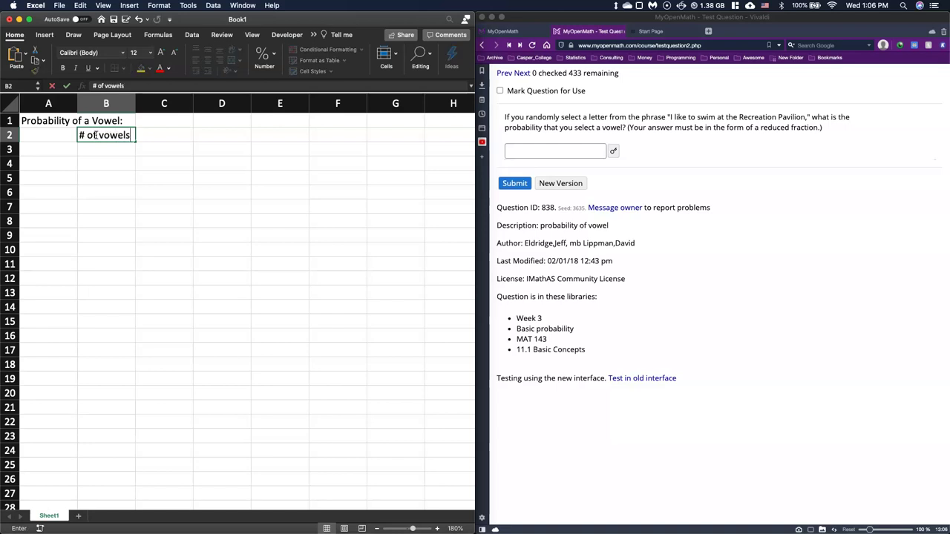
pyautogui.write(':')
pyautogui.press('Return')
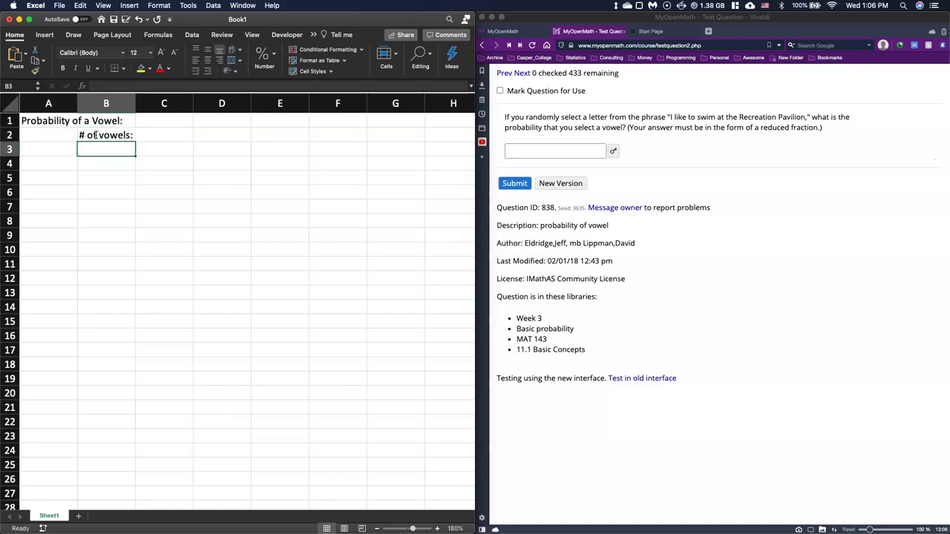
pyautogui.write('#of')
pyautogui.press('BackSpace')
pyautogui.press('BackSpace')
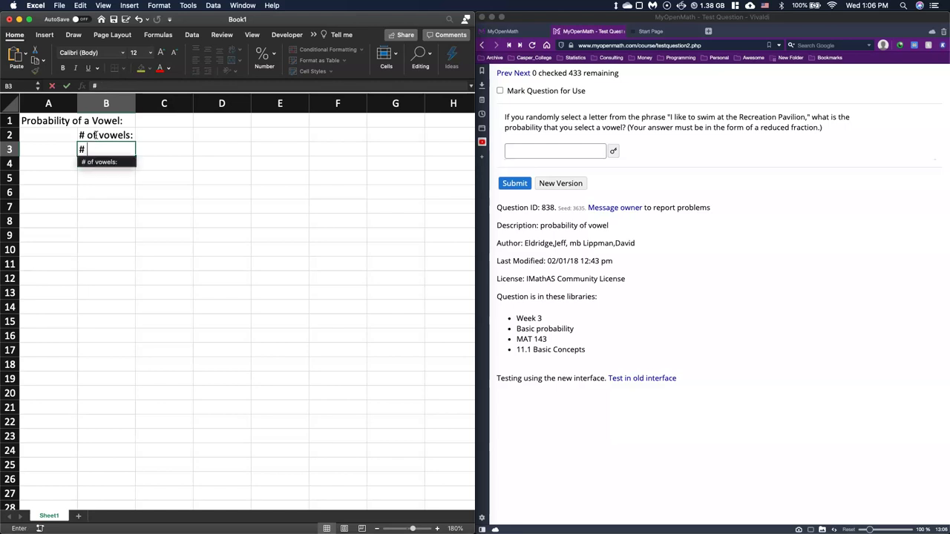
pyautogui.write('of Cons')
pyautogui.press('BackSpace')
pyautogui.press('BackSpace')
pyautogui.press('BackSpace')
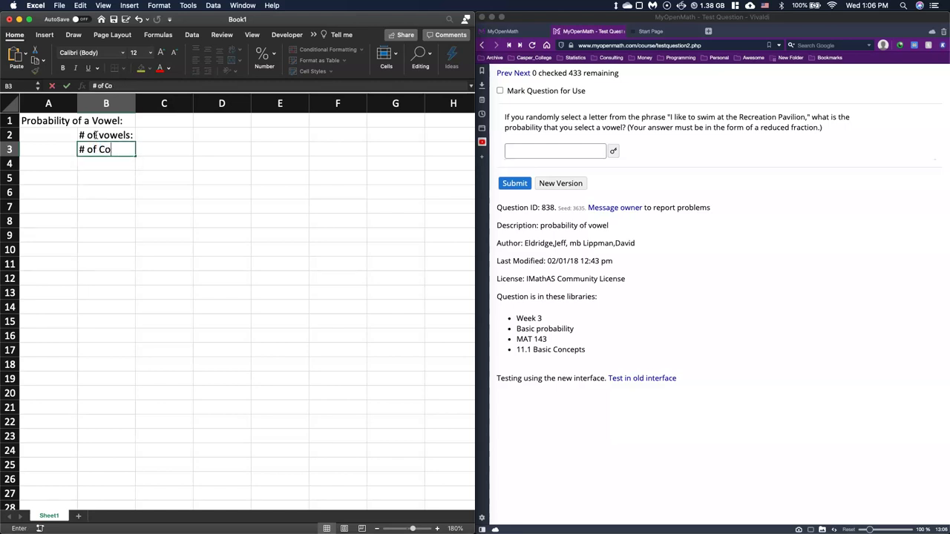
pyautogui.write('c')
pyautogui.press('BackSpace')
pyautogui.press('BackSpace')
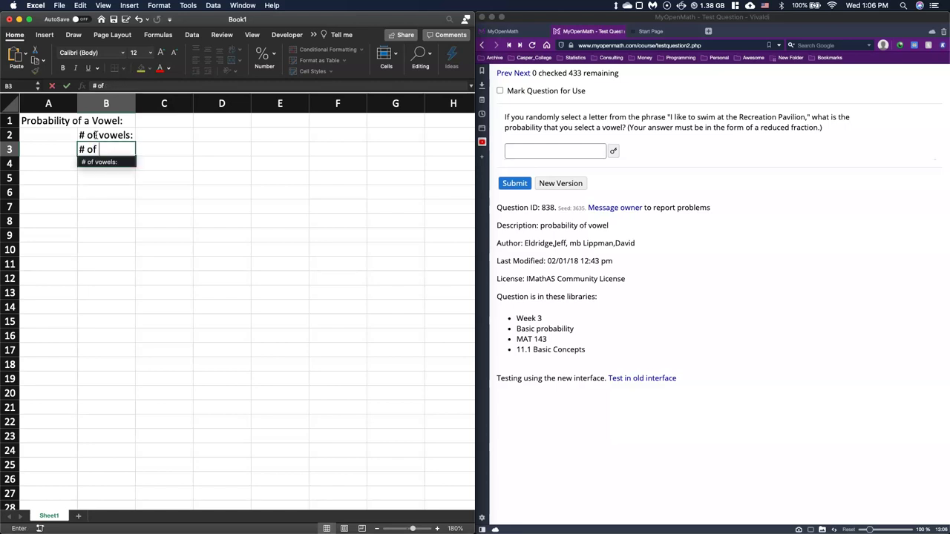
pyautogui.write('con:')
pyautogui.press('Return')
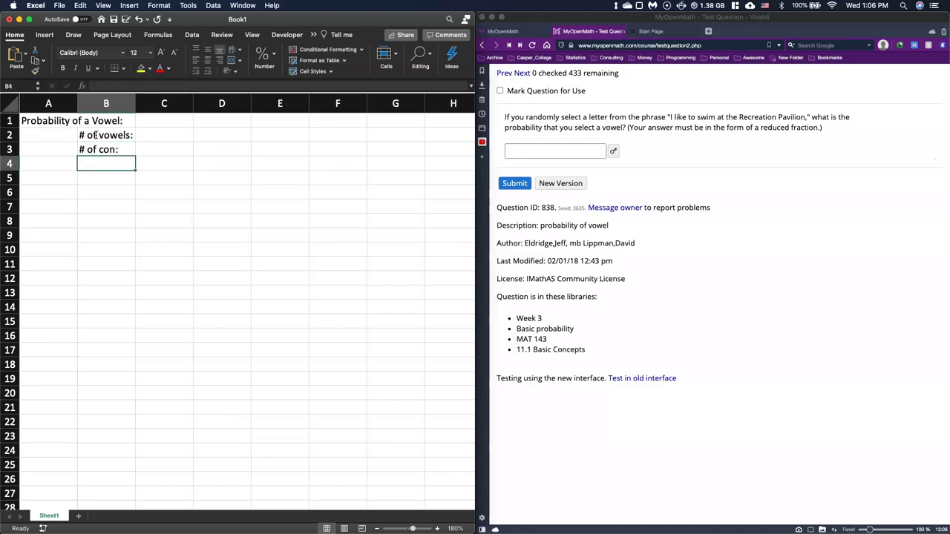
pyautogui.write('Tota')
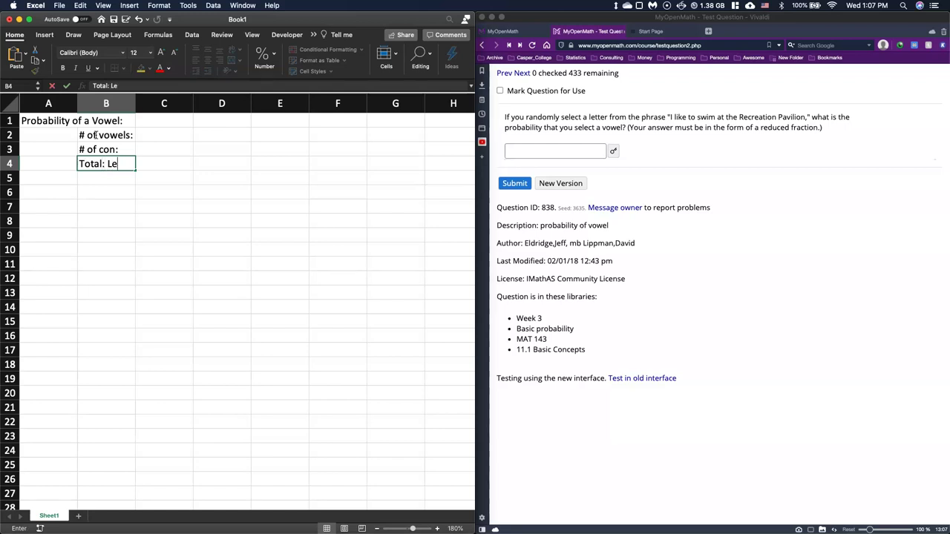
pyautogui.write('l Letters:')
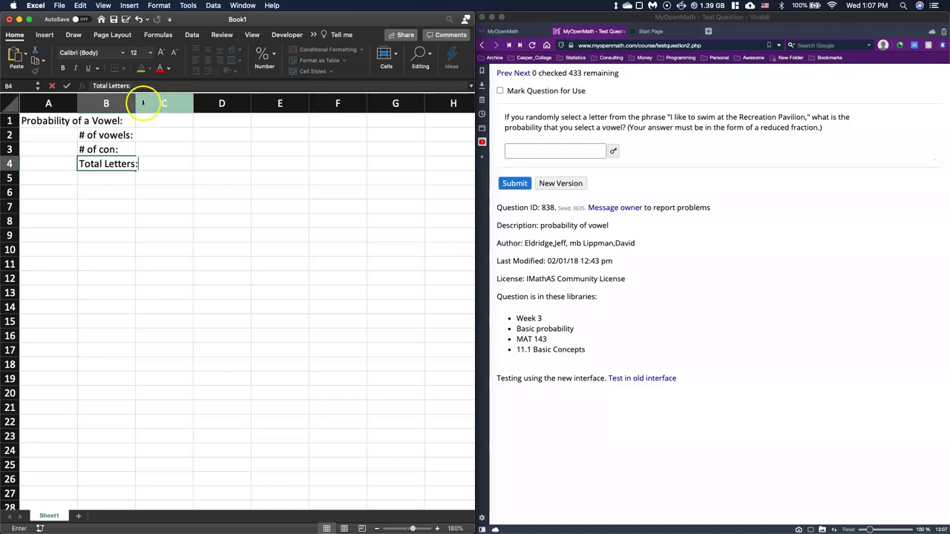
# - Autofit column B and copy the question's phrase 'I like to swim at the Recreation Pavilion'
pyautogui.doubleClick(136, 103)
pyautogui.click(214, 270)
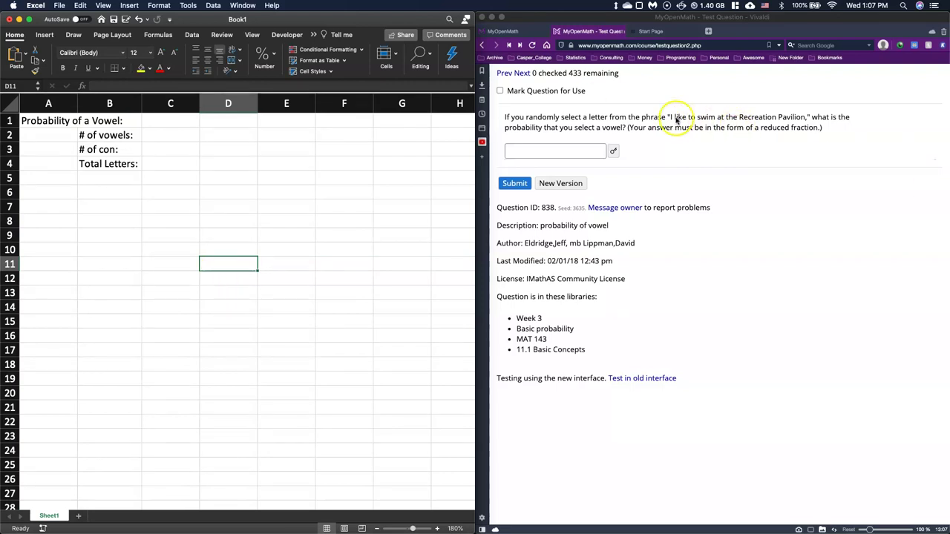
pyautogui.click(582, 161)
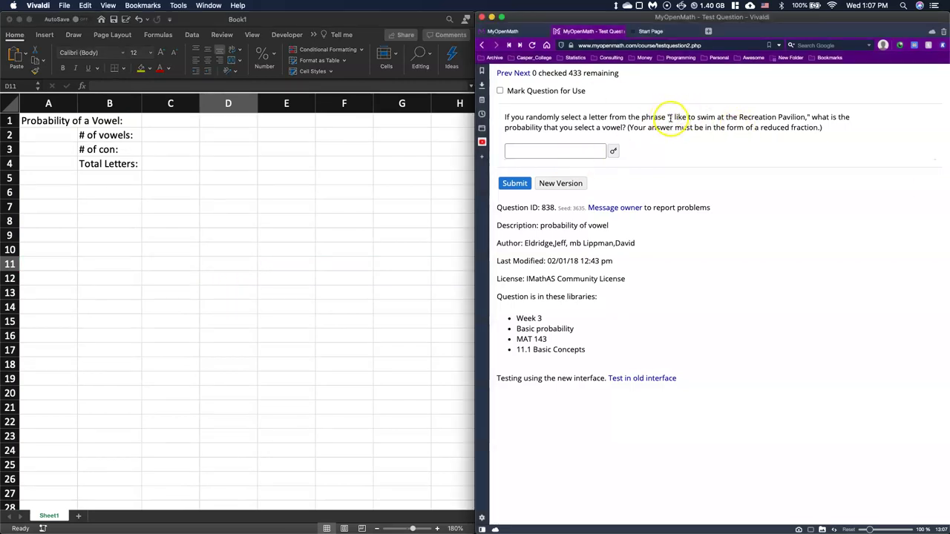
pyautogui.moveTo(670, 117); pyautogui.dragTo(806, 117)
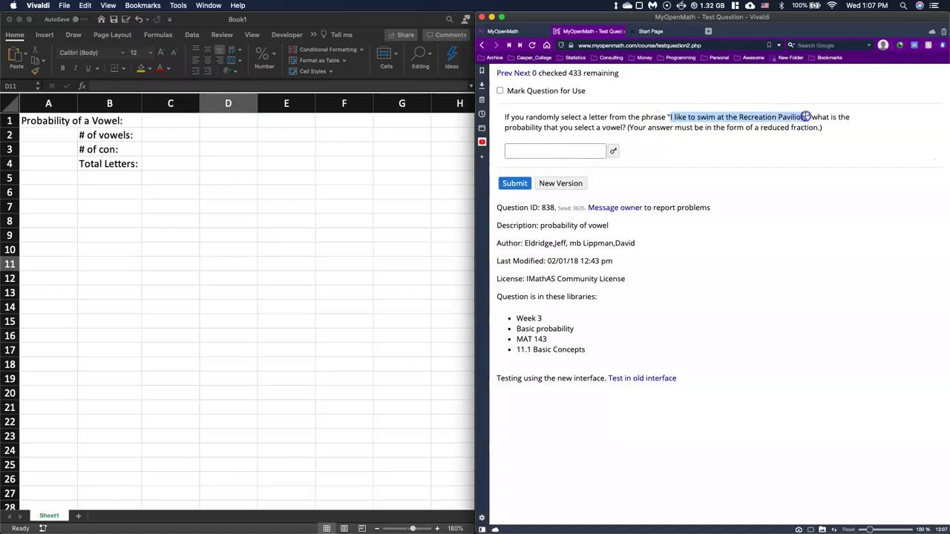
pyautogui.rightClick(748, 113)
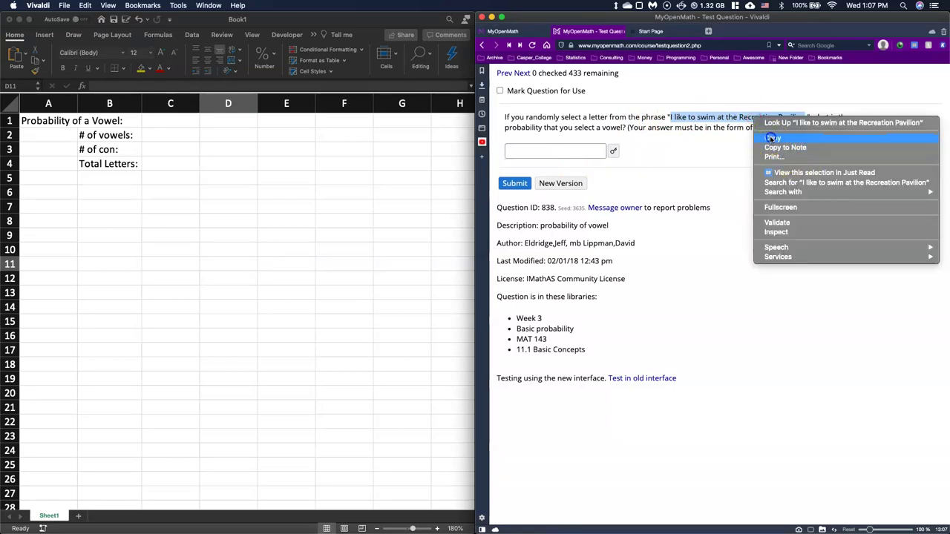
pyautogui.click(770, 138)
# - Paste the copied phrase into cell C1
pyautogui.click(177, 120)
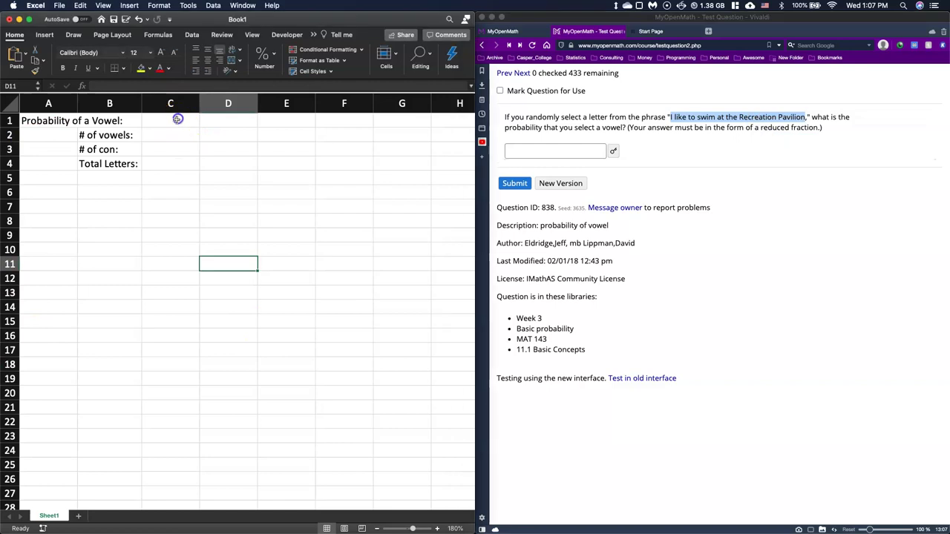
pyautogui.rightClick(176, 120)
pyautogui.click(206, 144)
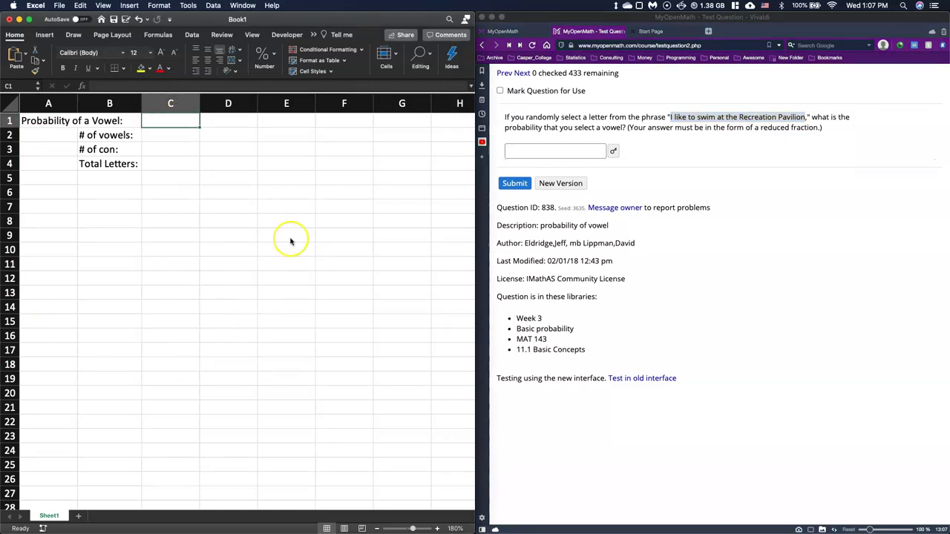
pyautogui.press('super+v')
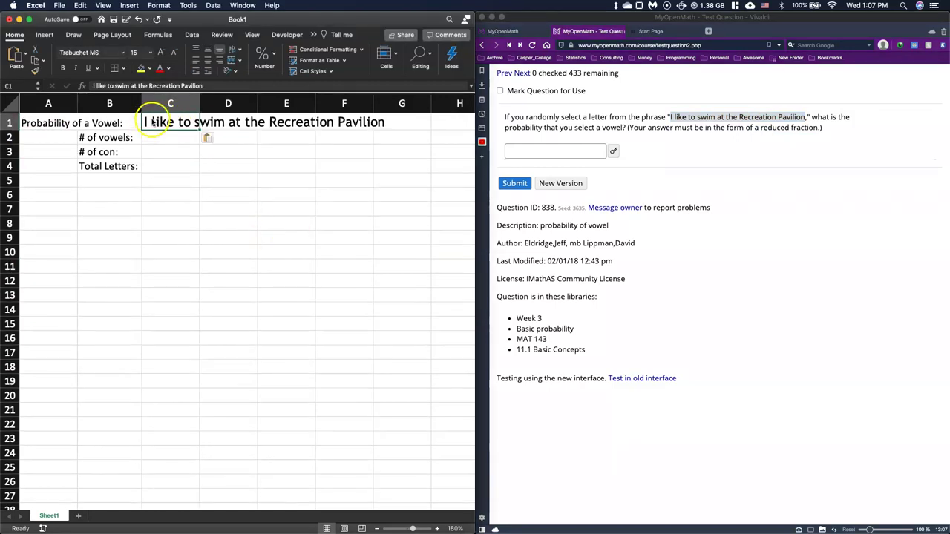
pyautogui.click(231, 210)
pyautogui.click(167, 140)
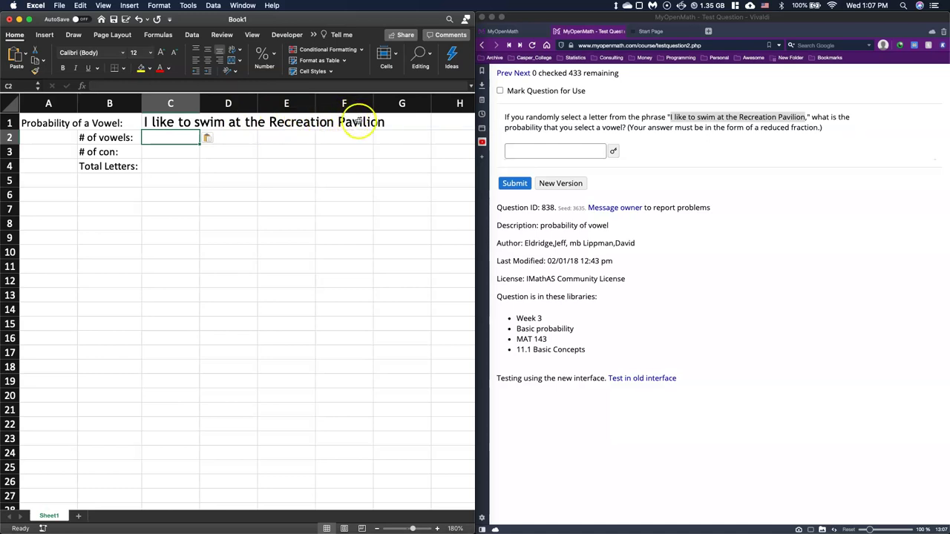
# - Enter the letter counts: 16 vowels in C2, 18 consonants in C3, 34 total in C4
pyautogui.doubleClick(179, 135)
pyautogui.write('16')
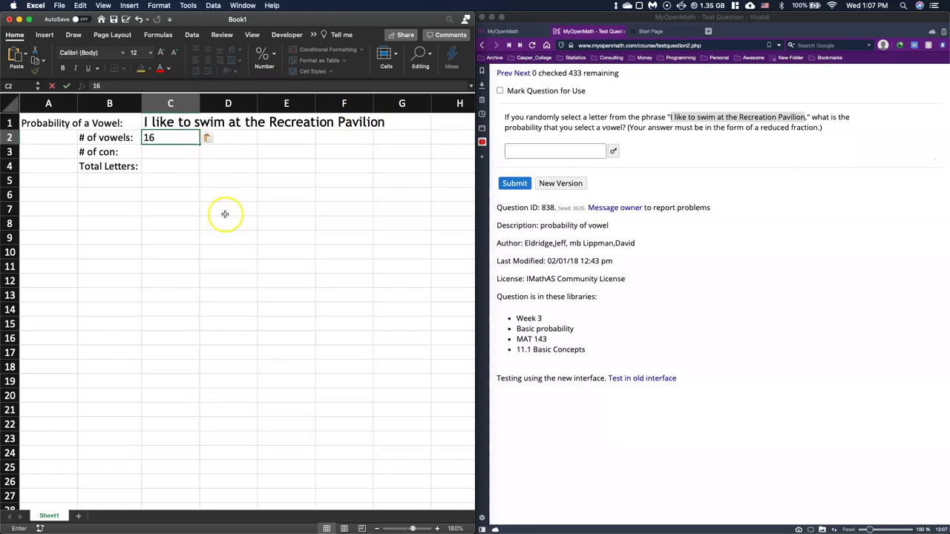
pyautogui.click(153, 153)
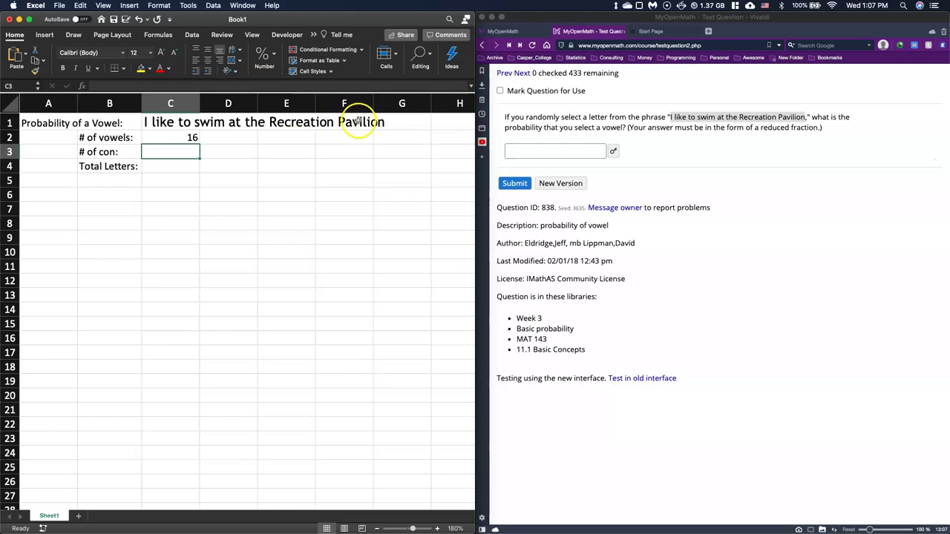
pyautogui.doubleClick(170, 151)
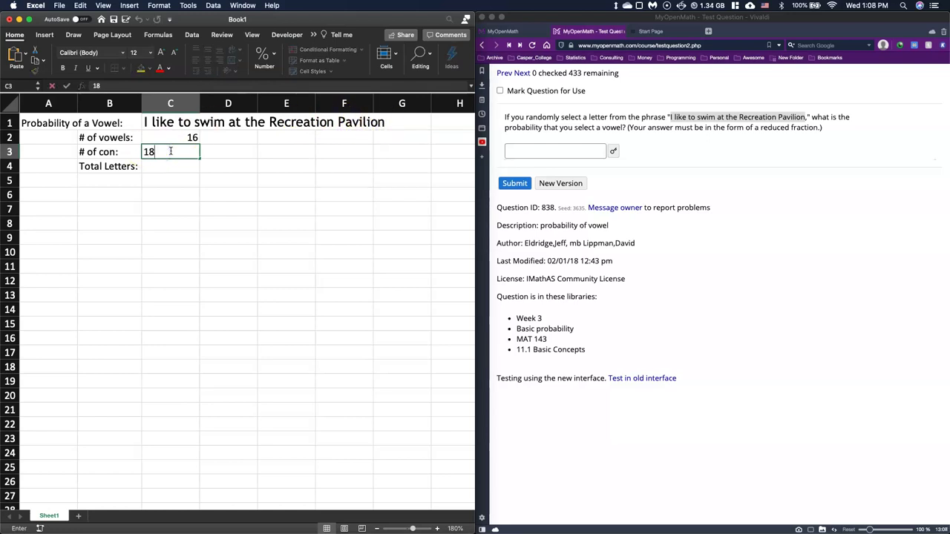
pyautogui.write('18')
pyautogui.press('Return')
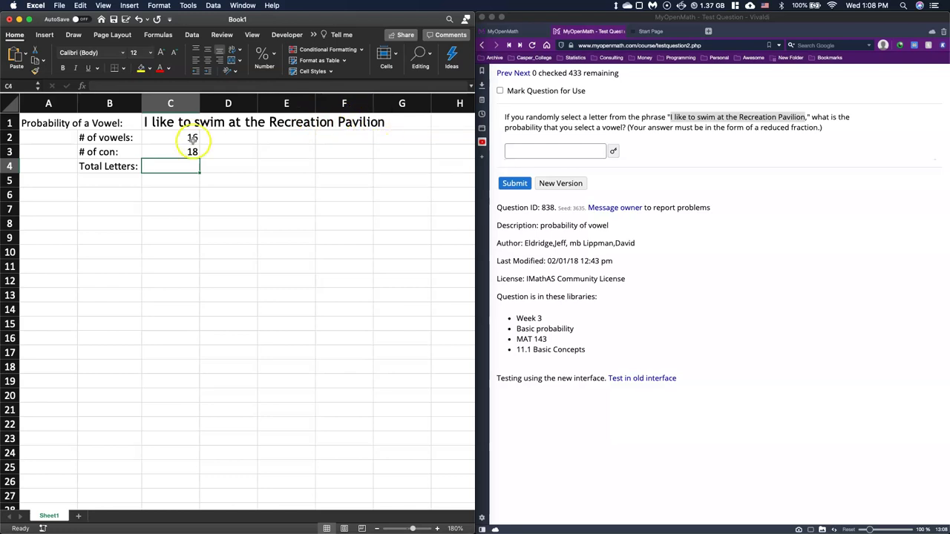
pyautogui.doubleClick(175, 165)
pyautogui.write('34')
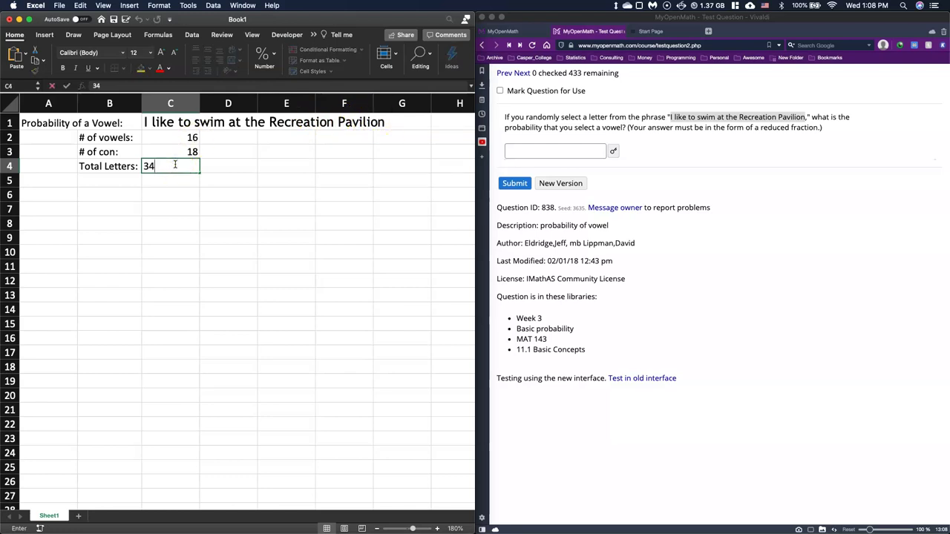
pyautogui.press('Return')
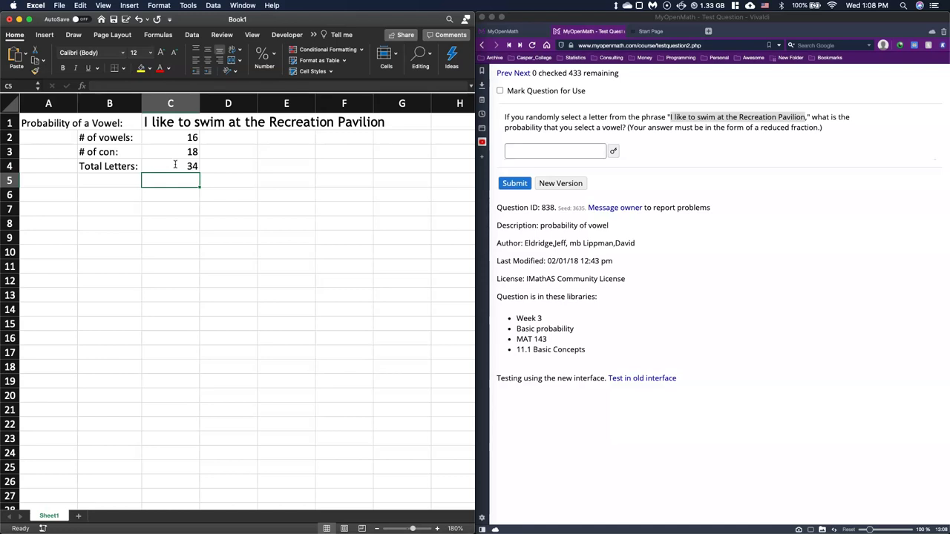
# - Label B6 'P(vowel)=' and enter =C2/C4 in C6, giving 0.47058824
pyautogui.press('Return')
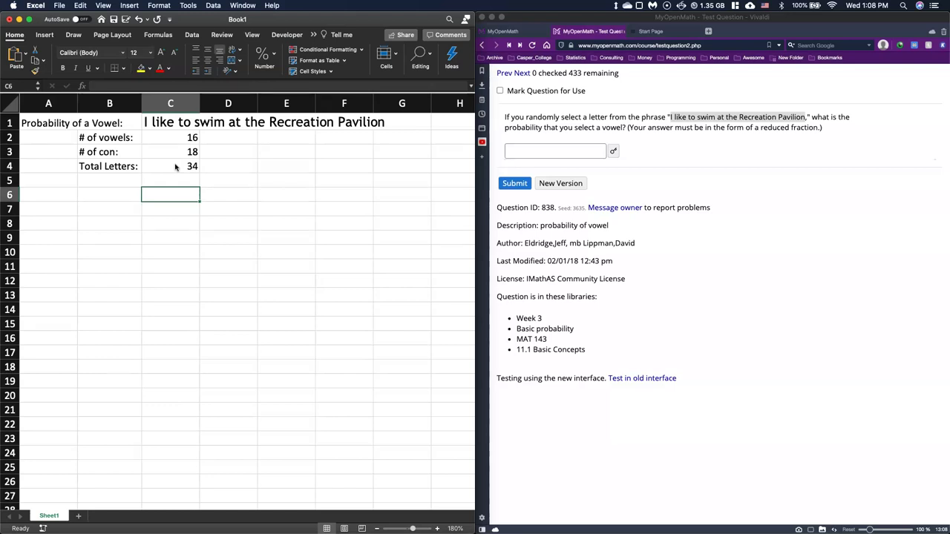
pyautogui.click(111, 195)
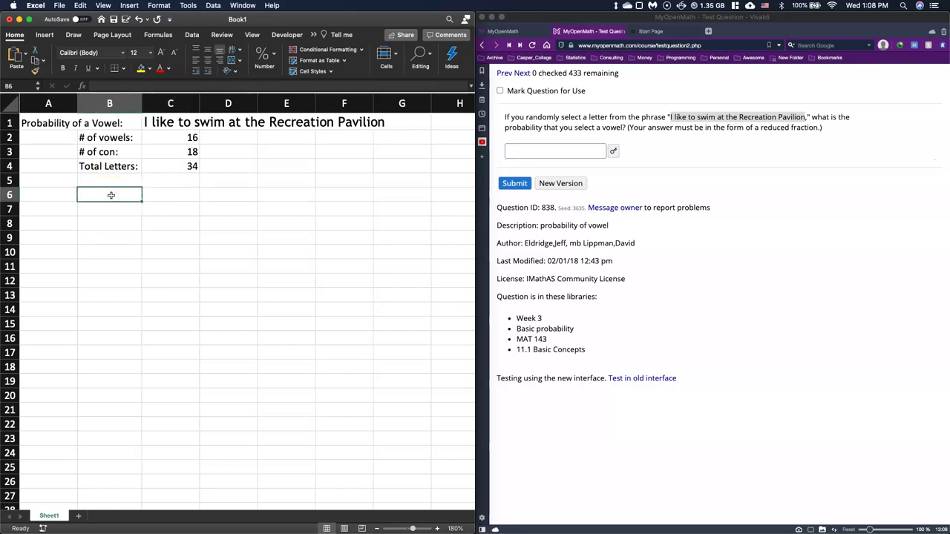
pyautogui.write('P(')
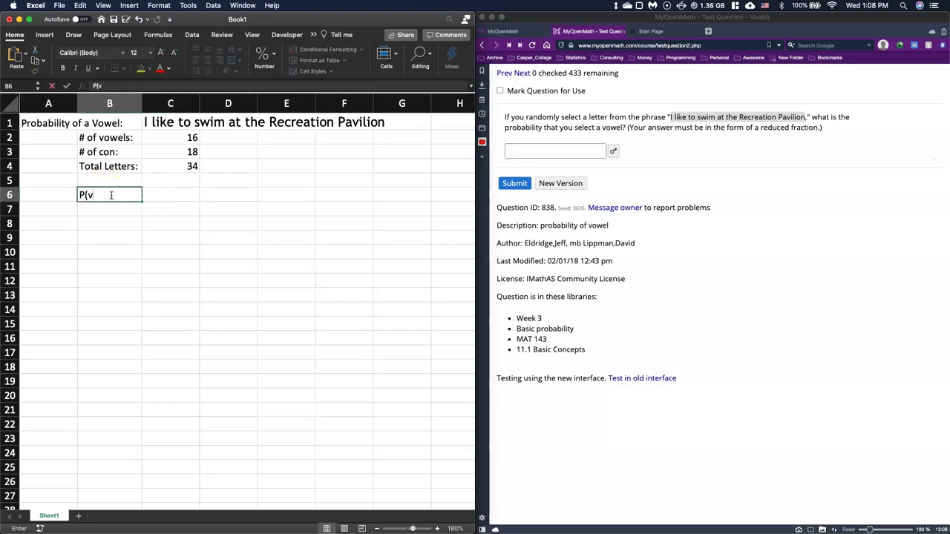
pyautogui.write('vowel)=')
pyautogui.press('Tab')
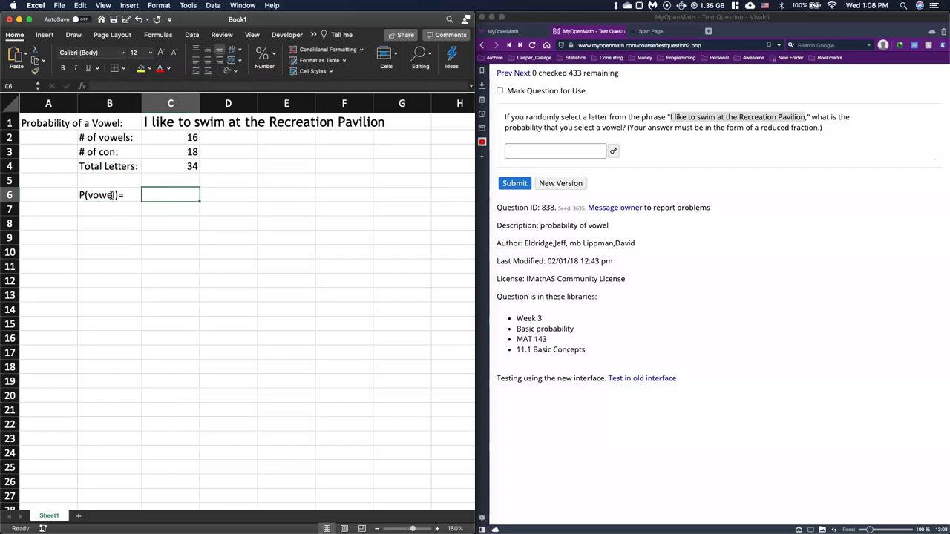
pyautogui.write('=')
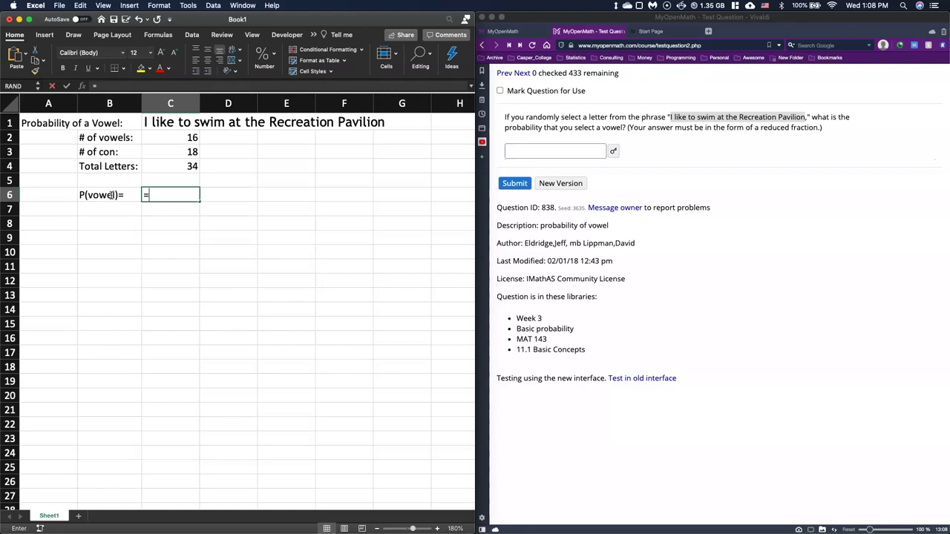
pyautogui.click(163, 137)
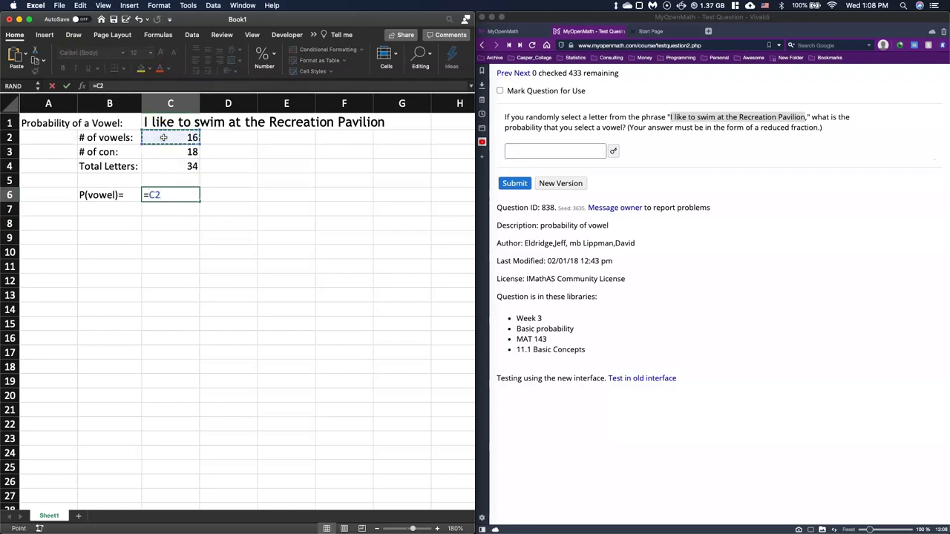
pyautogui.write('/')
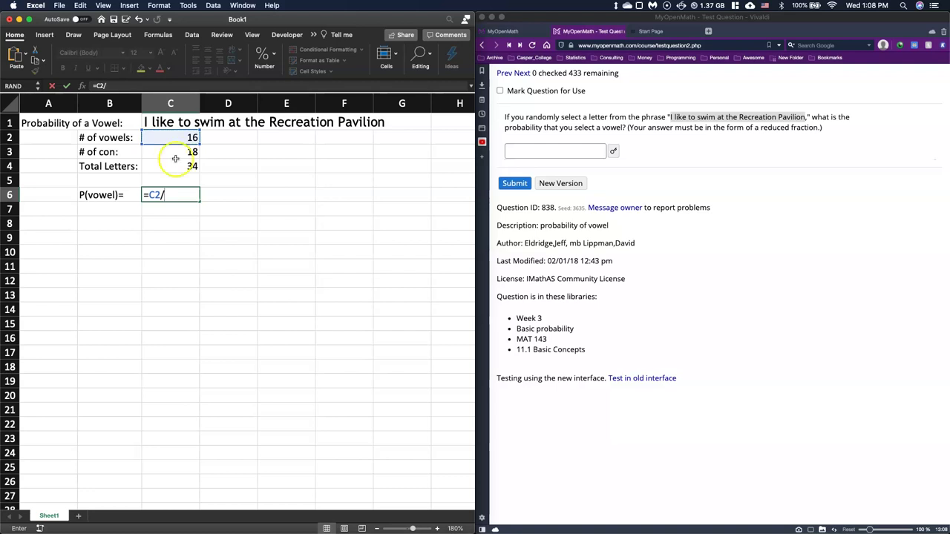
pyautogui.click(178, 170)
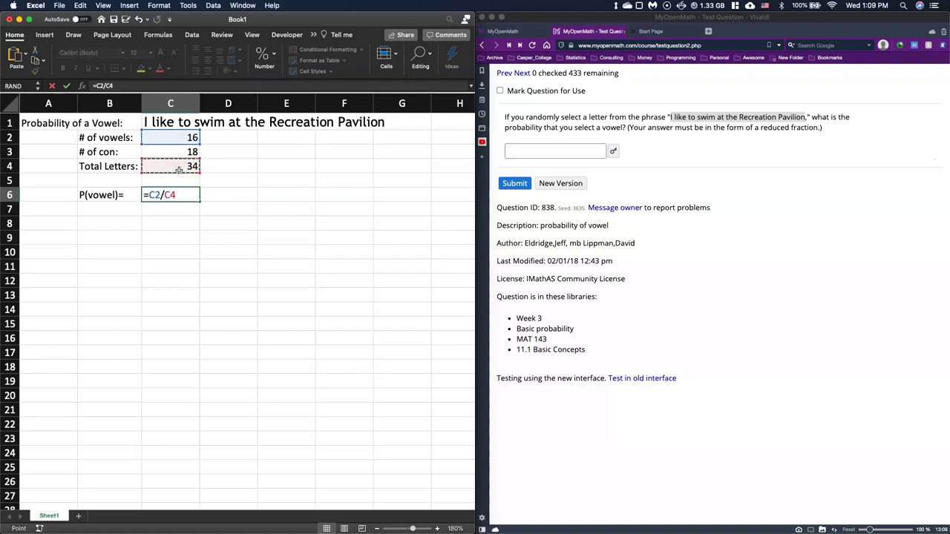
pyautogui.press('Return')
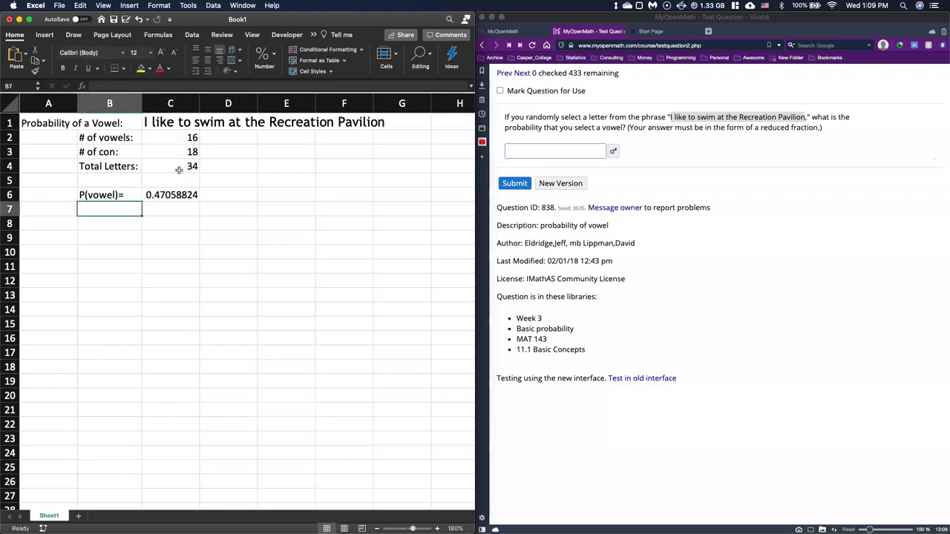
# - Check the result against =8/17 in D6, then clear D6
pyautogui.click(614, 151)
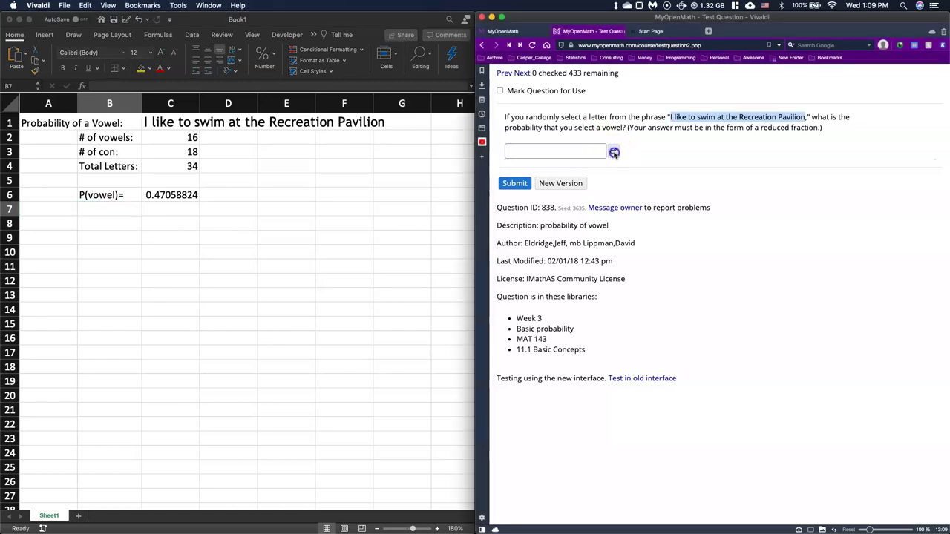
pyautogui.click(221, 195)
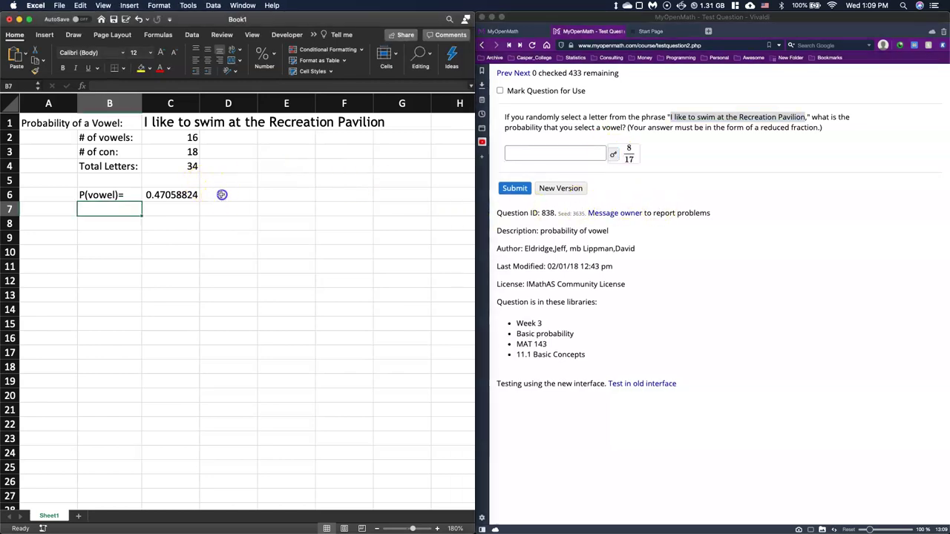
pyautogui.write('=8/17')
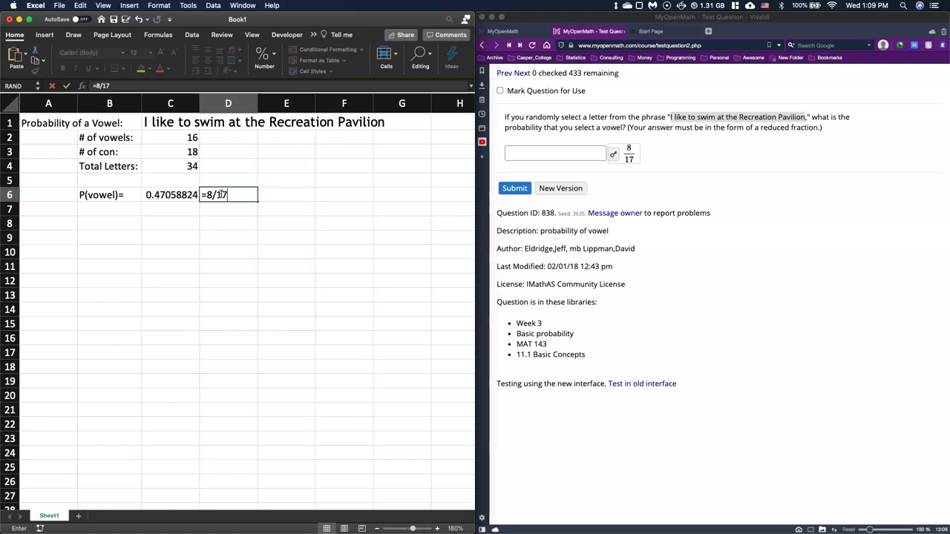
pyautogui.press('Return')
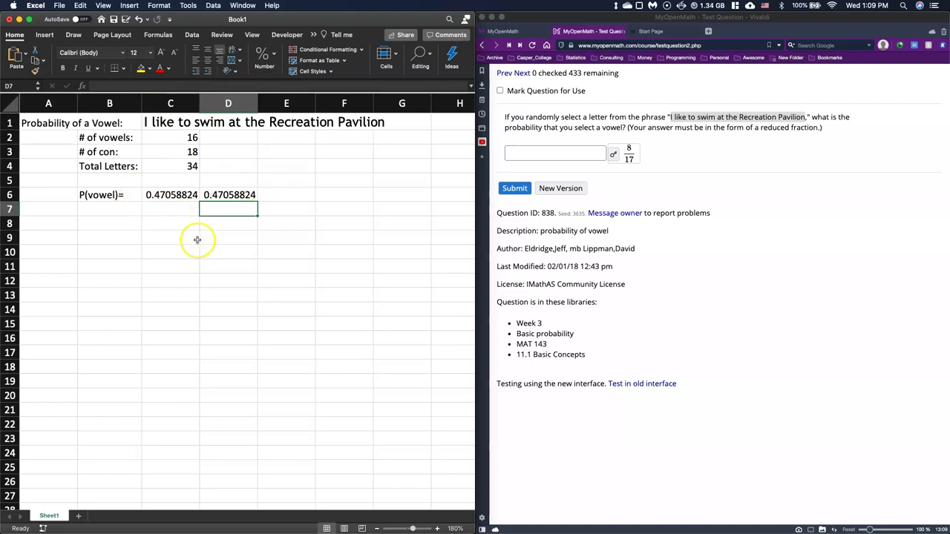
pyautogui.click(222, 193)
pyautogui.press('Delete')
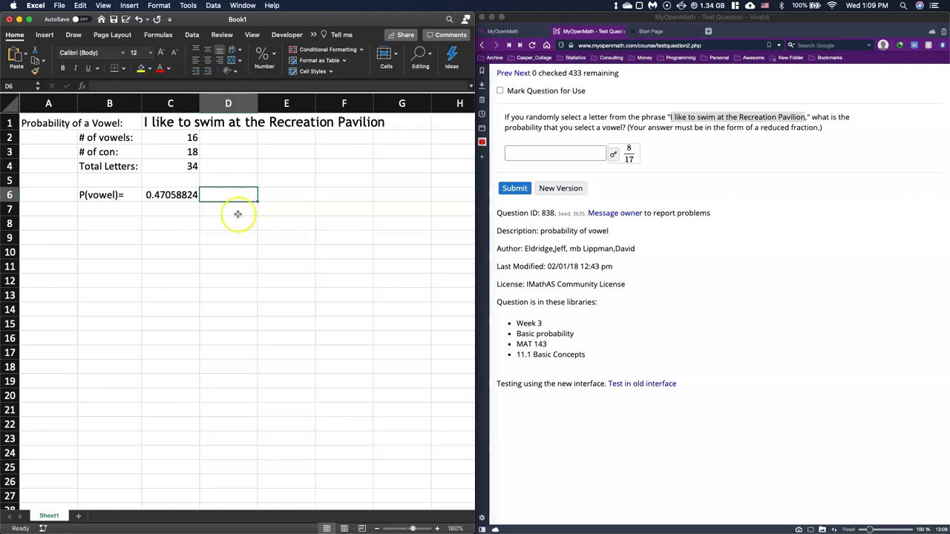
# - Type the heading 'Sum of Dice:' in cell A9
pyautogui.click(228, 321)
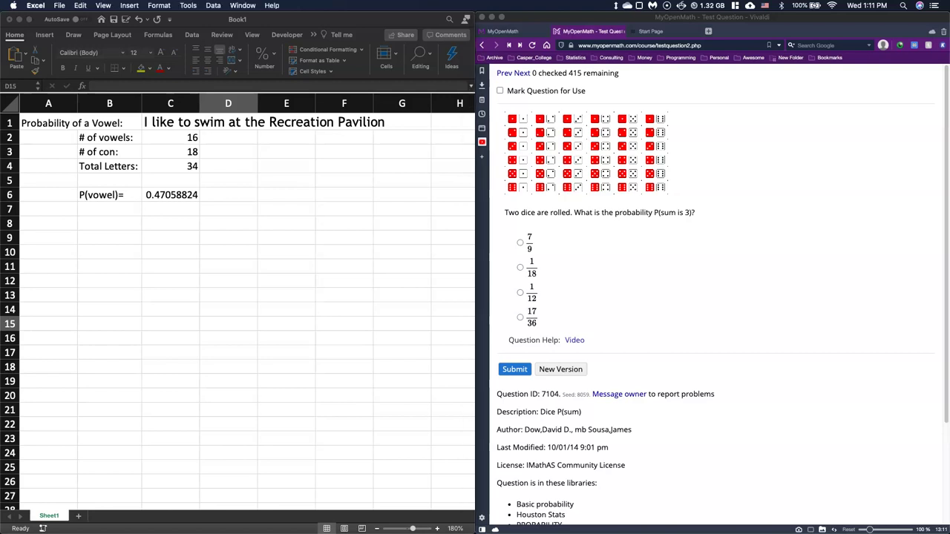
pyautogui.click(49, 238)
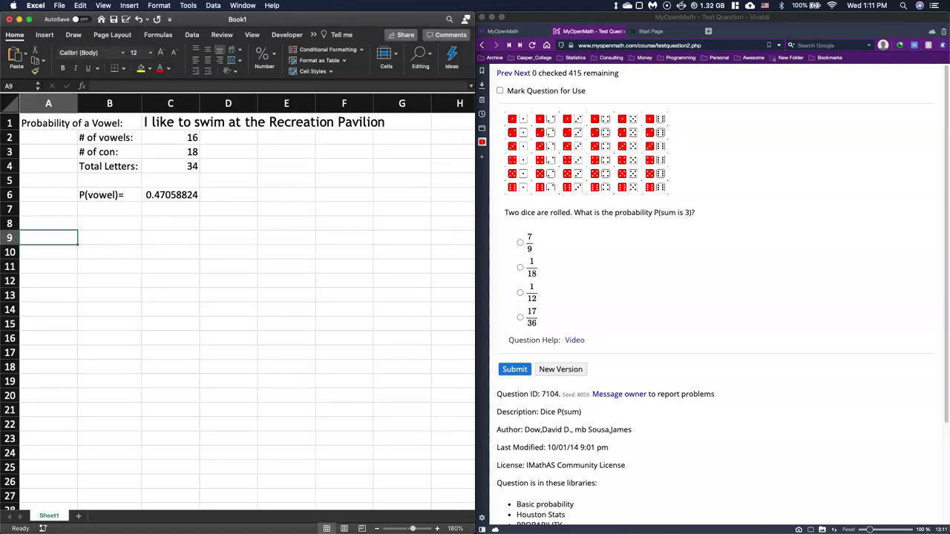
pyautogui.write('=')
pyautogui.press('BackSpace')
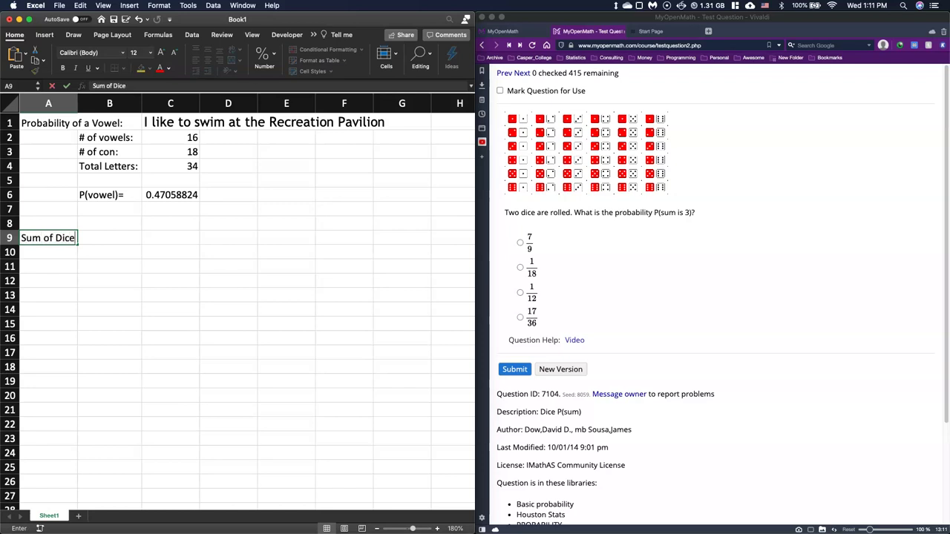
pyautogui.write('Sum of Dice:')
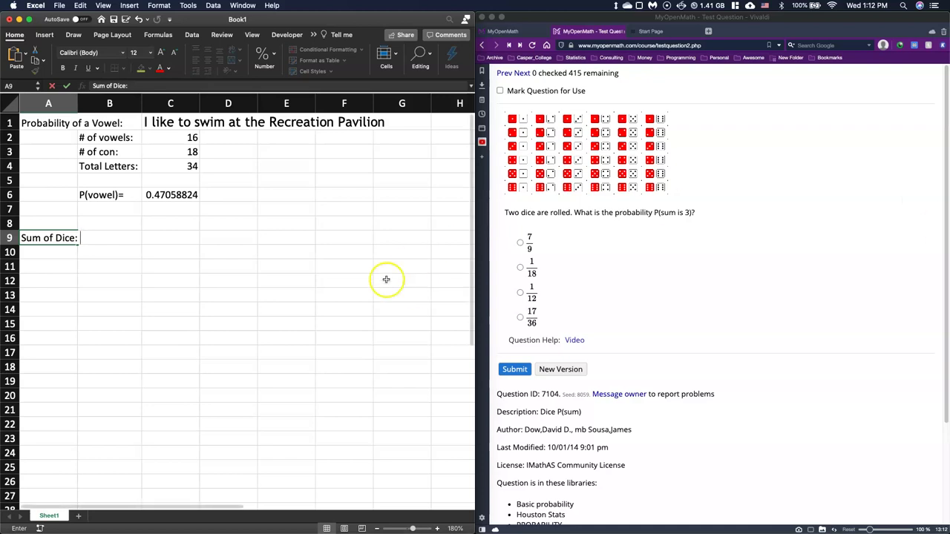
# - Add the 'P(Sum =3)' label in B10 below the dice heading
pyautogui.click(276, 299)
pyautogui.click(101, 251)
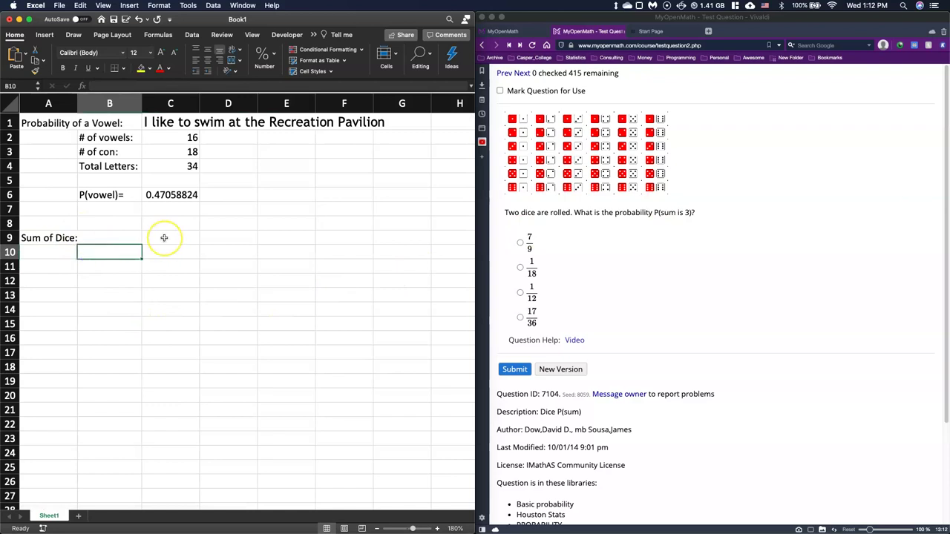
pyautogui.write('P(Sum =3')
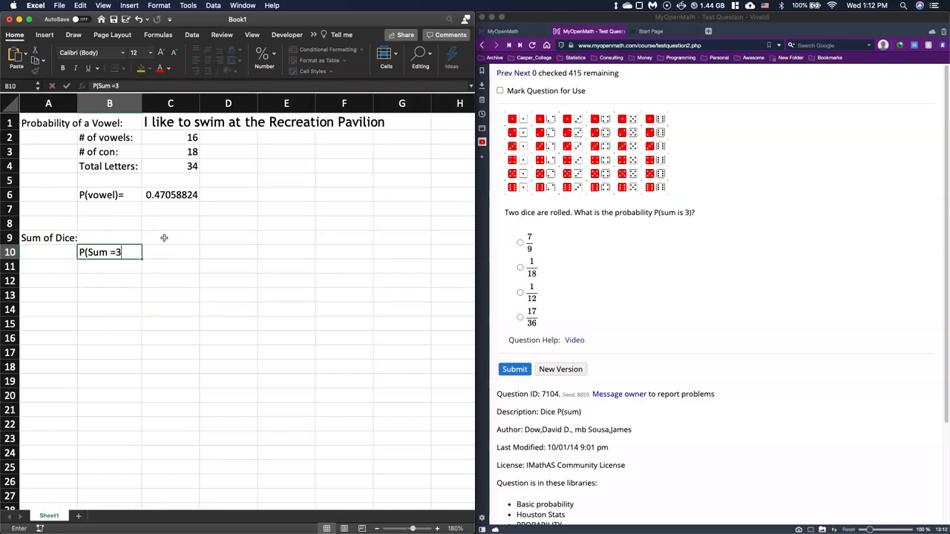
pyautogui.write(')')
pyautogui.press('Return')
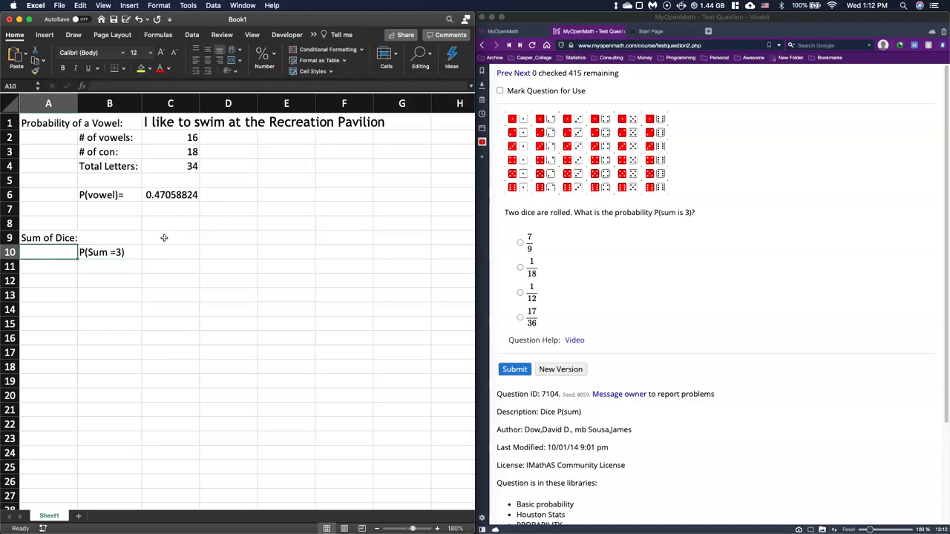
pyautogui.click(170, 265)
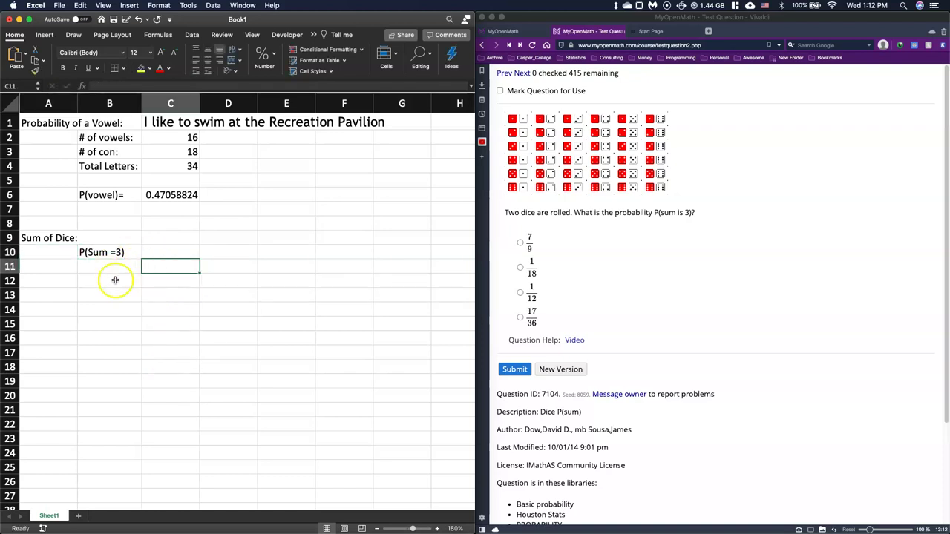
pyautogui.click(94, 269)
# - Label B12 '# of rolls that equal 3:' and B13 '# all possible rolls:'
pyautogui.click(97, 286)
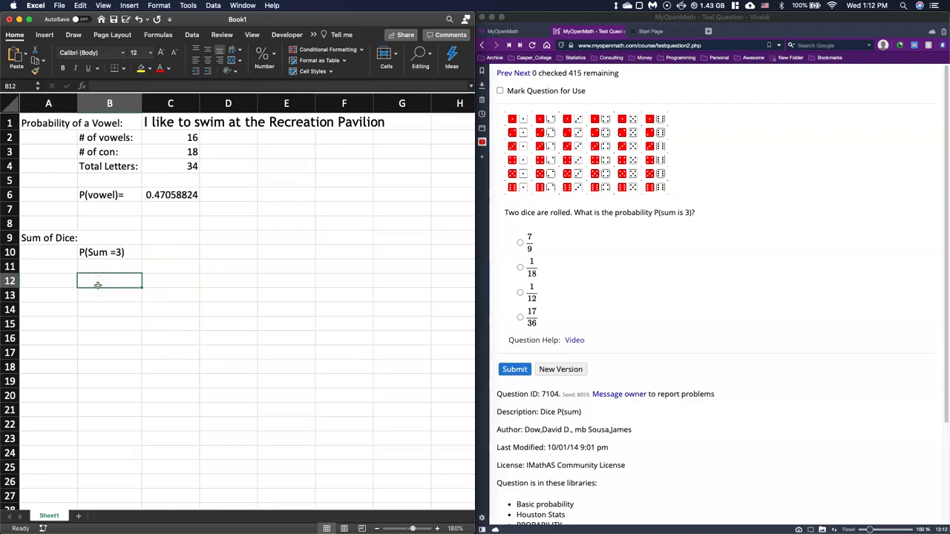
pyautogui.write('# of rolls t')
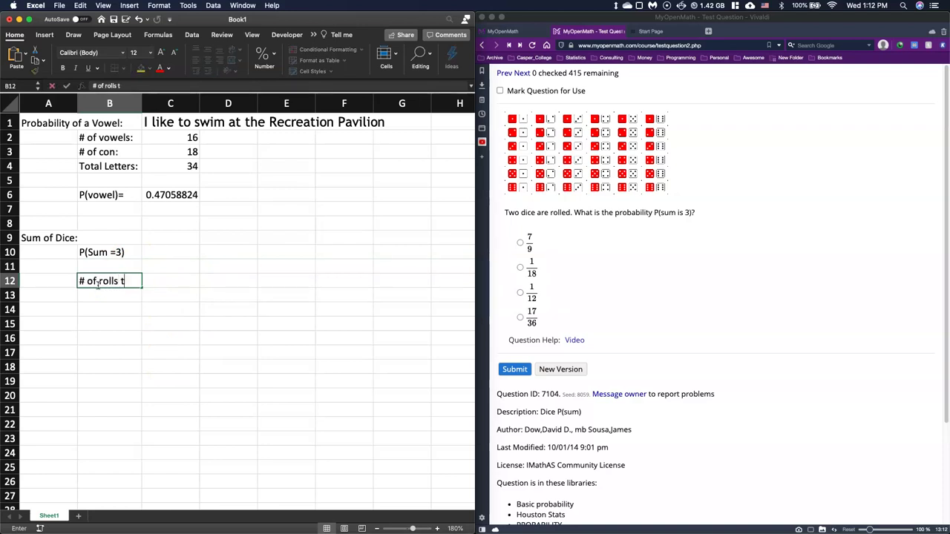
pyautogui.write('hat equal 3')
pyautogui.press('Return')
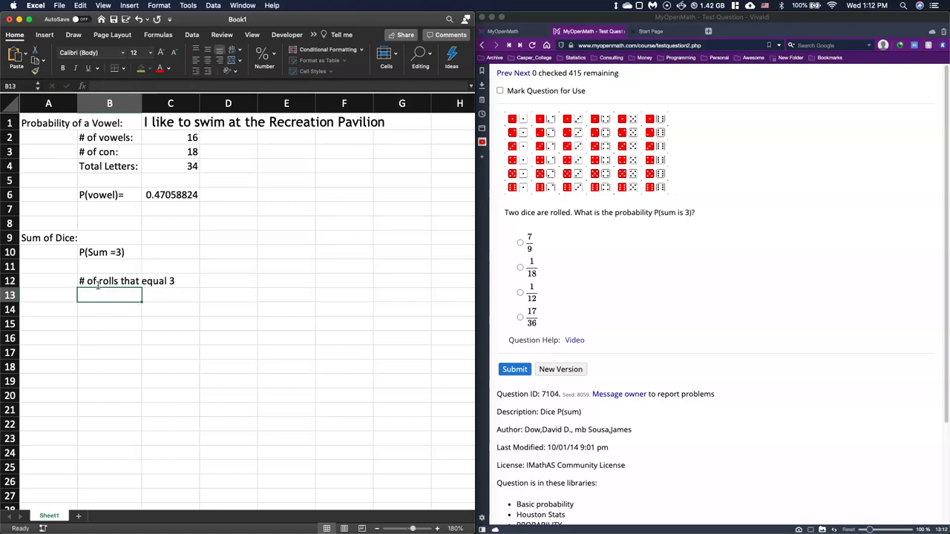
pyautogui.write('#')
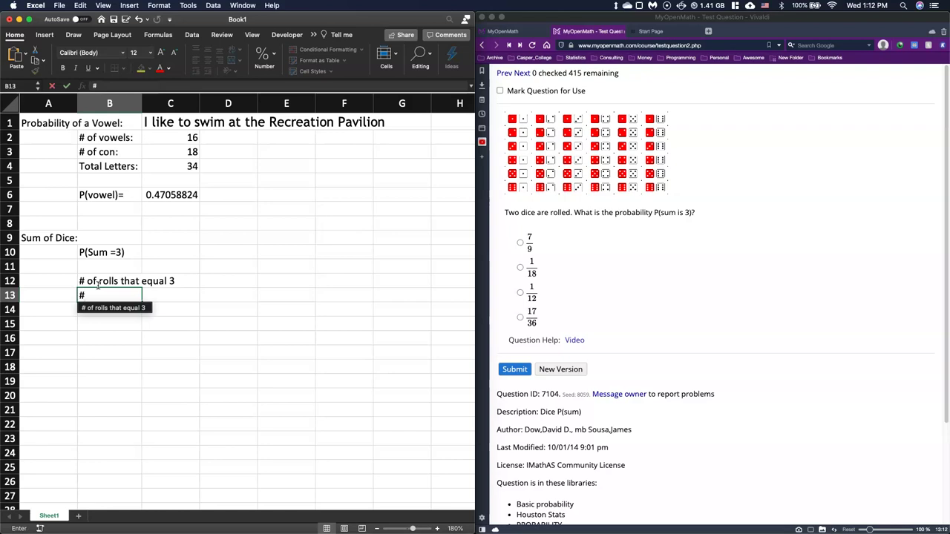
pyautogui.write(' all po')
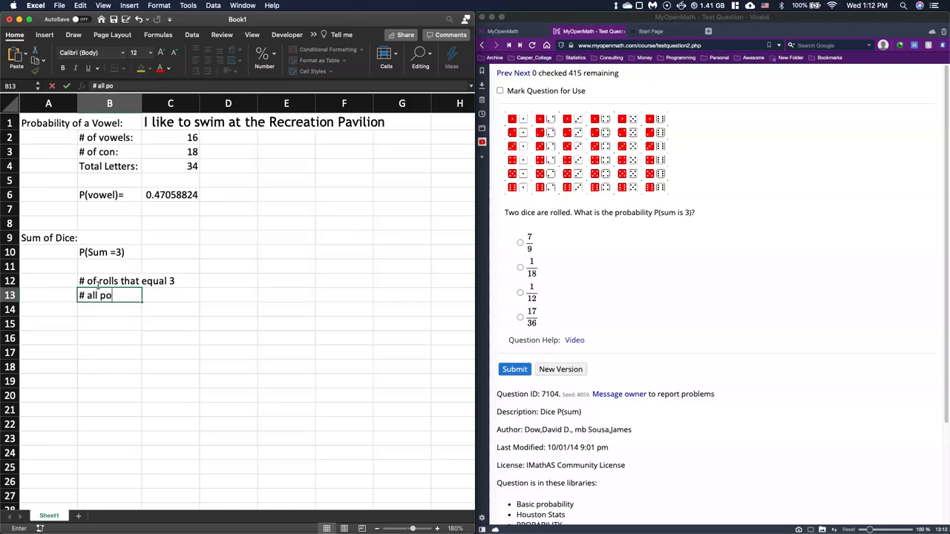
pyautogui.write('ssible rolls:')
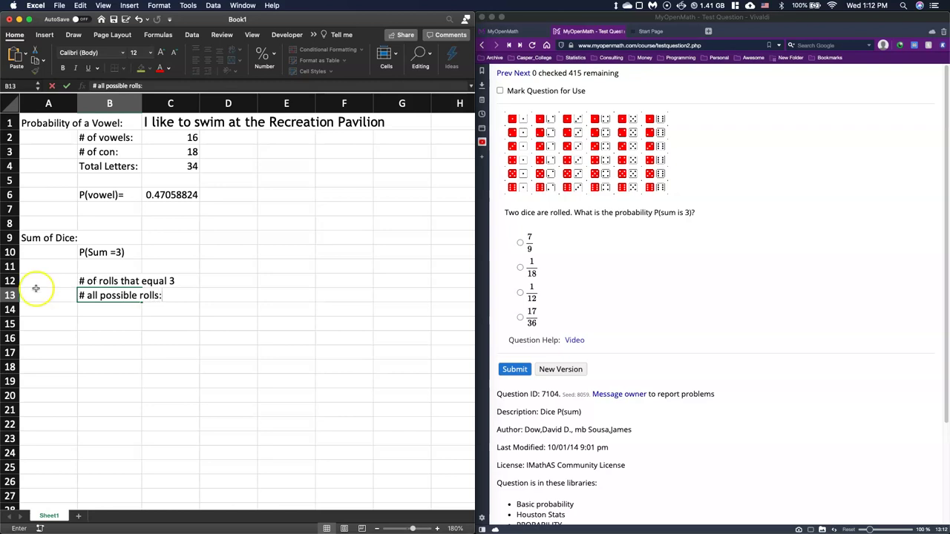
pyautogui.doubleClick(127, 282)
pyautogui.click(183, 283)
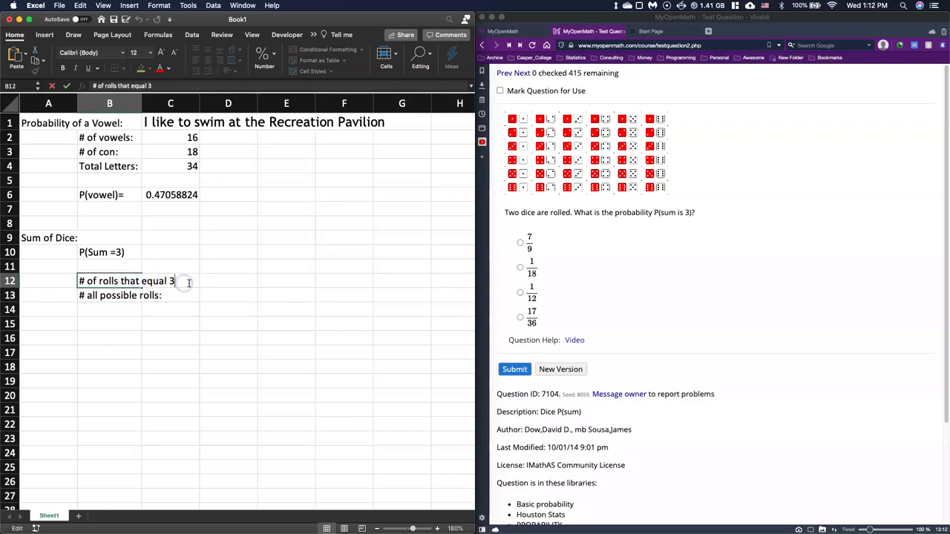
pyautogui.write(':')
pyautogui.click(244, 275)
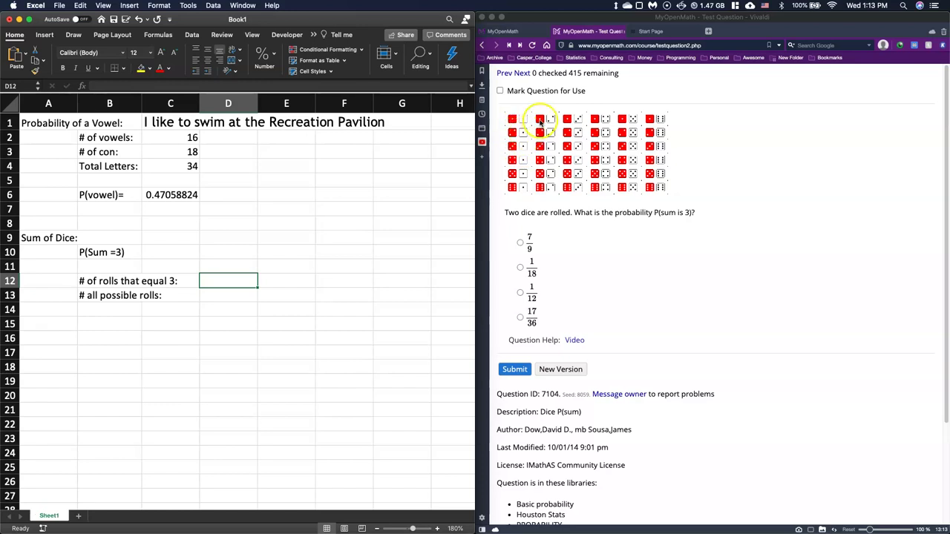
# - Enter 2 favourable rolls in D12 and 36 possible rolls in D13
pyautogui.doubleClick(224, 281)
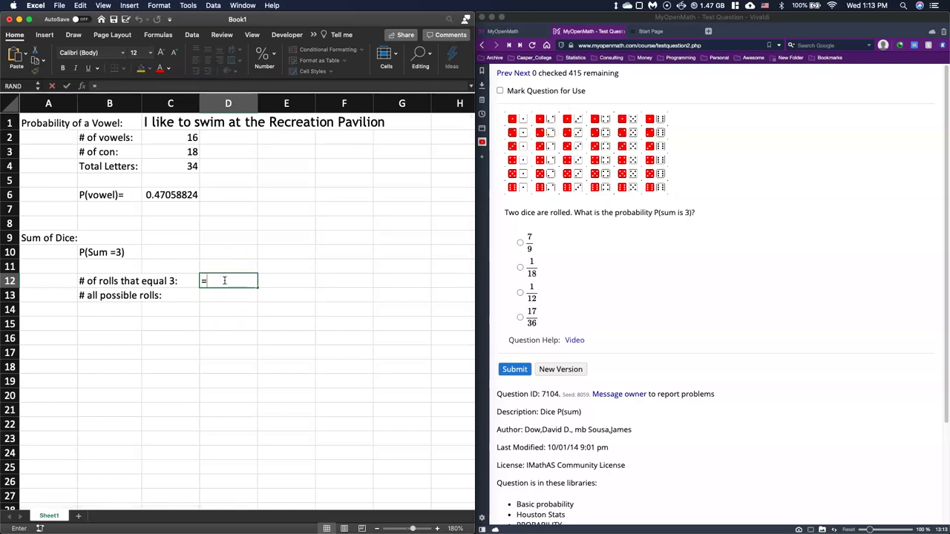
pyautogui.write('=2')
pyautogui.press('Return')
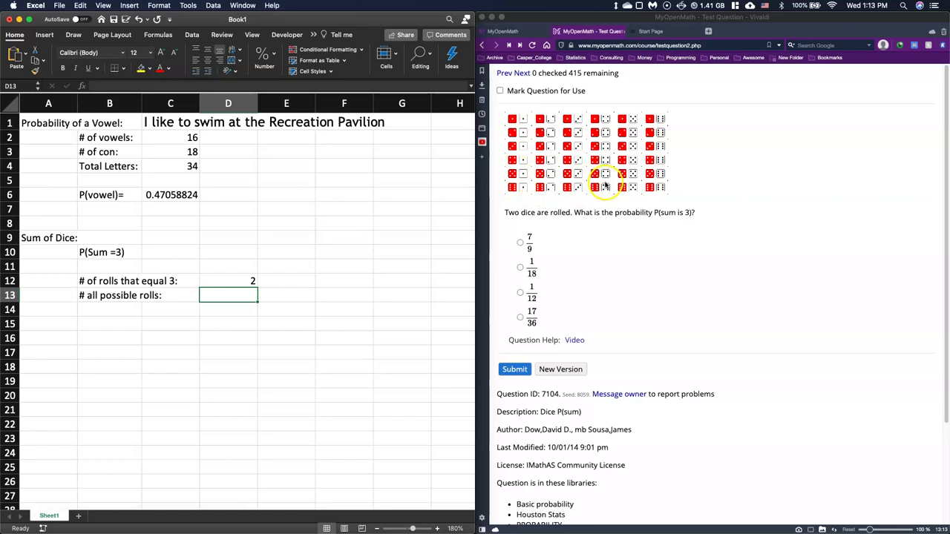
pyautogui.doubleClick(239, 297)
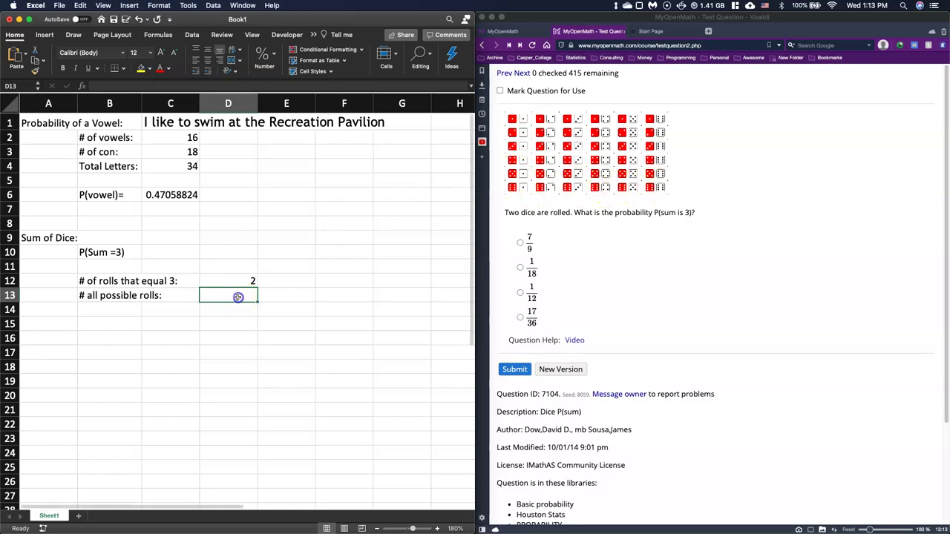
pyautogui.write('=36')
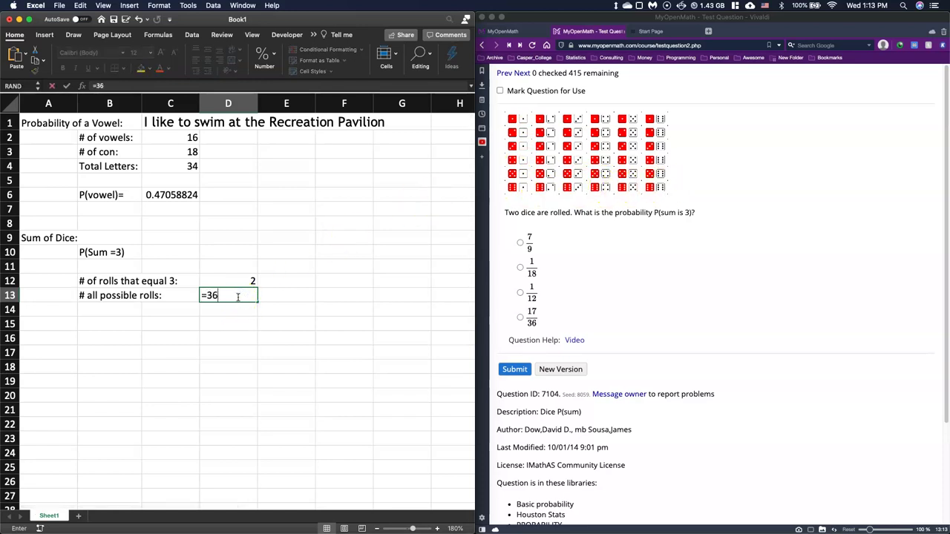
pyautogui.press('Return')
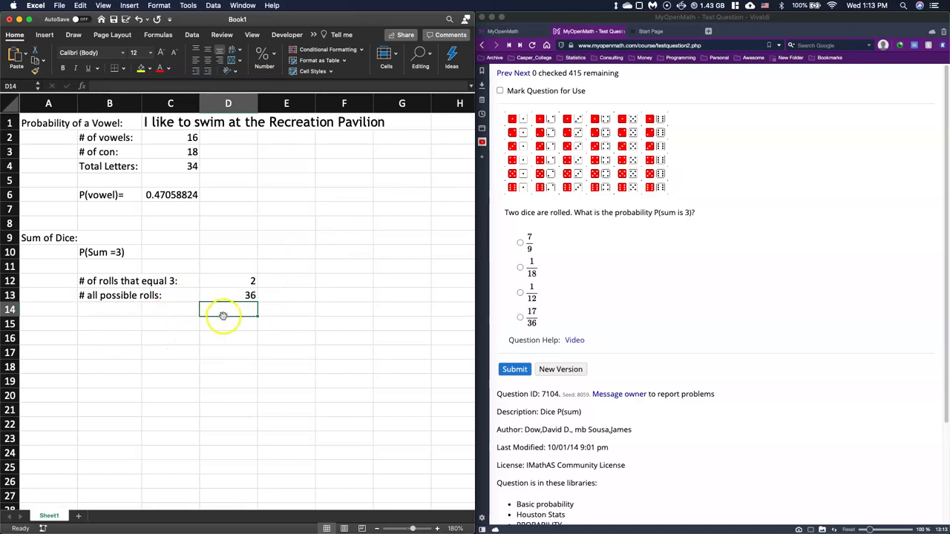
# - Compute P(Sum =3) in C10 as =D12/D13, giving 0.05555556
pyautogui.click(223, 327)
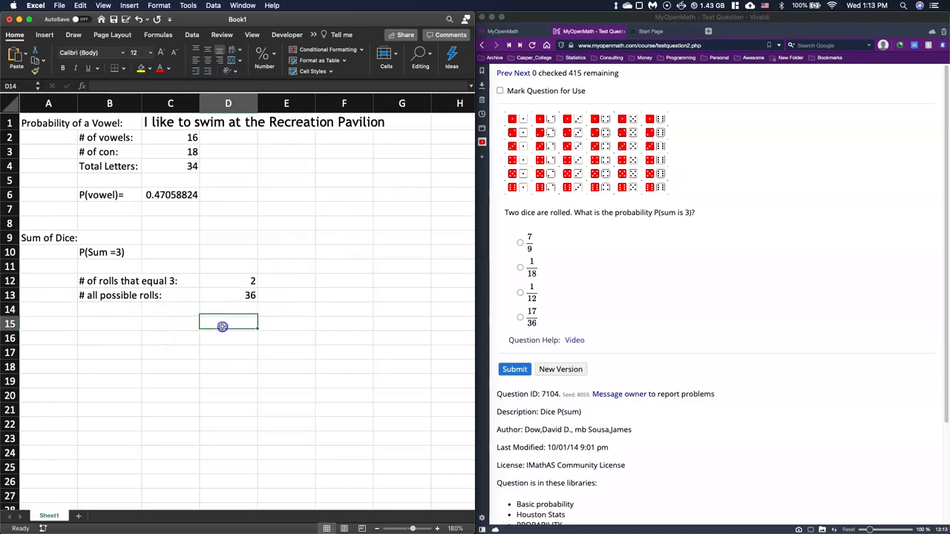
pyautogui.click(105, 310)
pyautogui.click(161, 254)
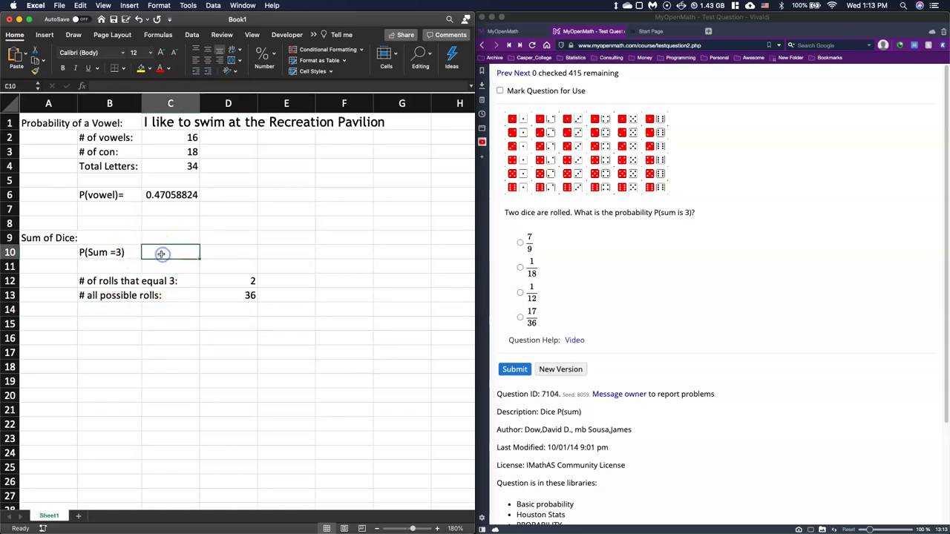
pyautogui.write('=')
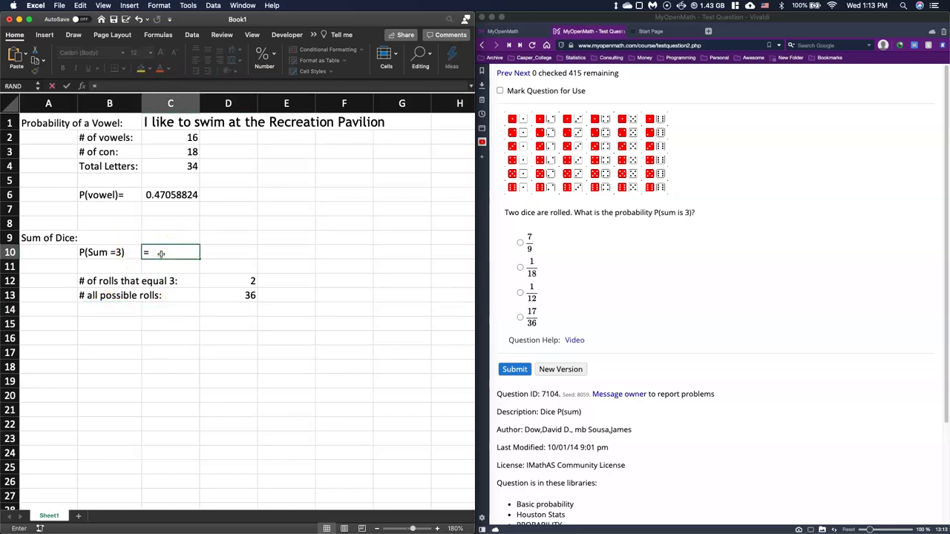
pyautogui.click(223, 285)
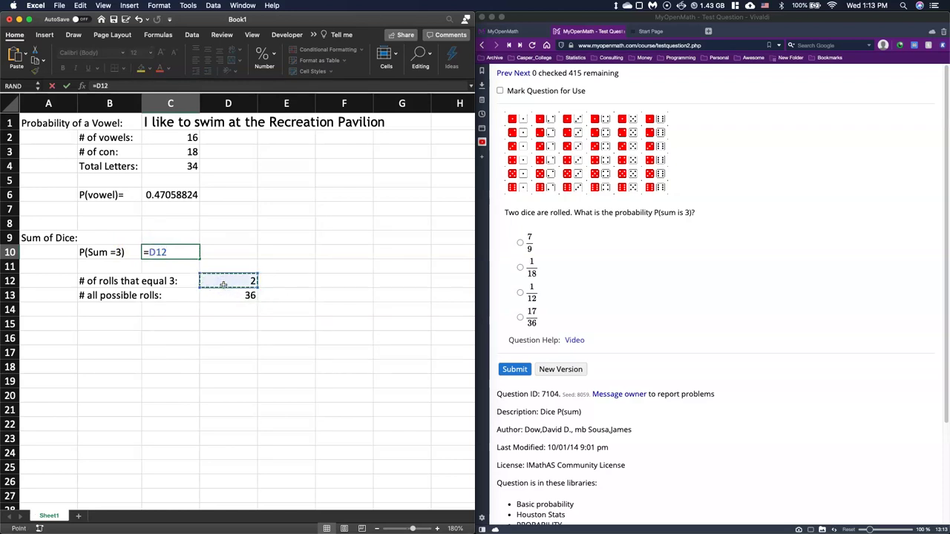
pyautogui.write('/')
pyautogui.click(224, 295)
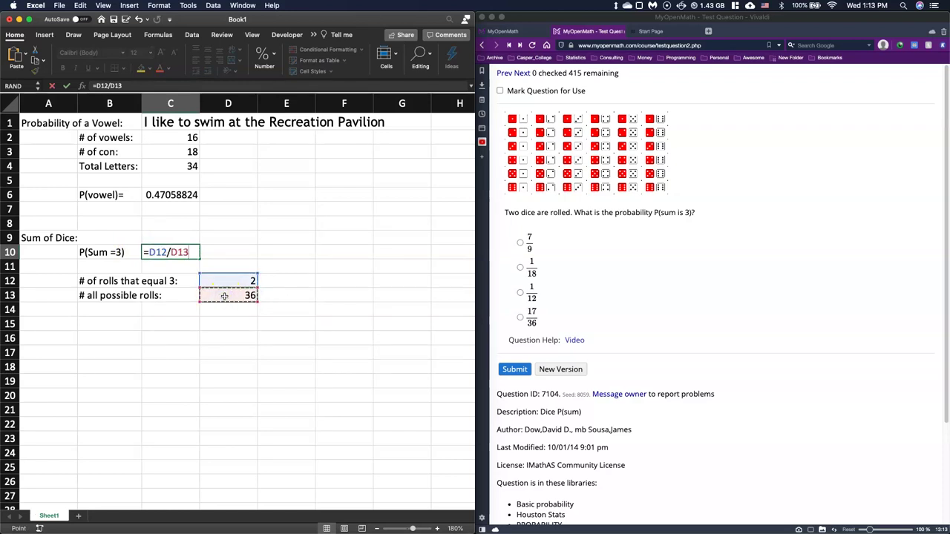
pyautogui.press('Return')
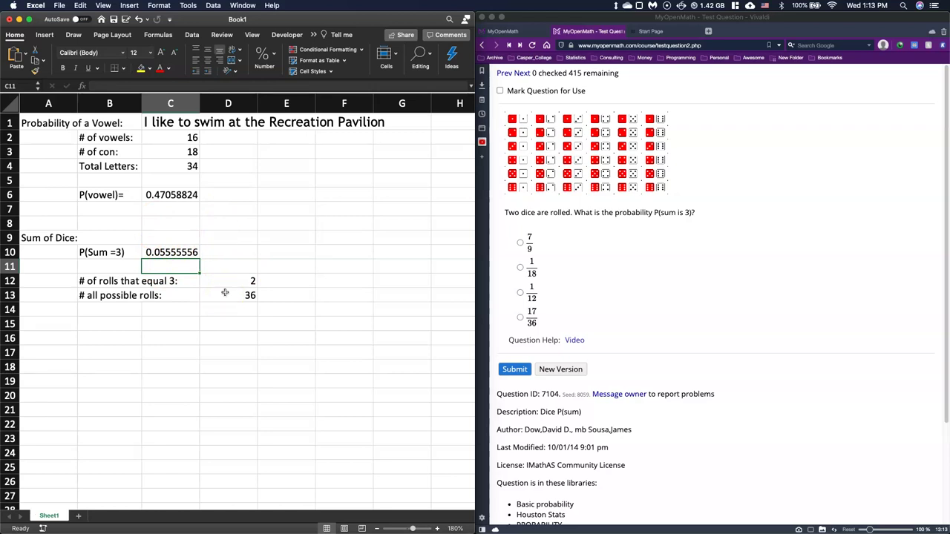
# - Submit the dice question in MyOpenMath
pyautogui.scroll(-2, 661, 316)
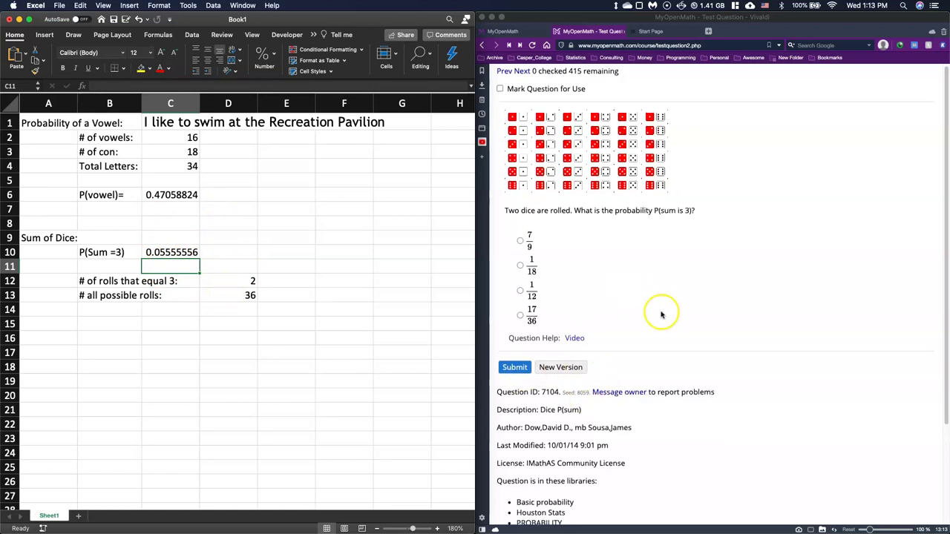
pyautogui.scroll(-2, 666, 334)
pyautogui.scroll(4, 673, 348)
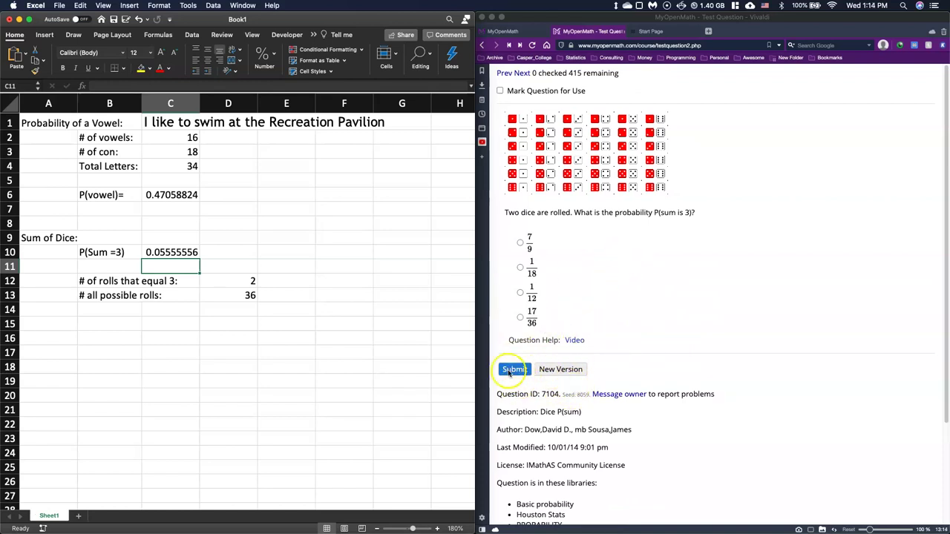
pyautogui.click(515, 369)
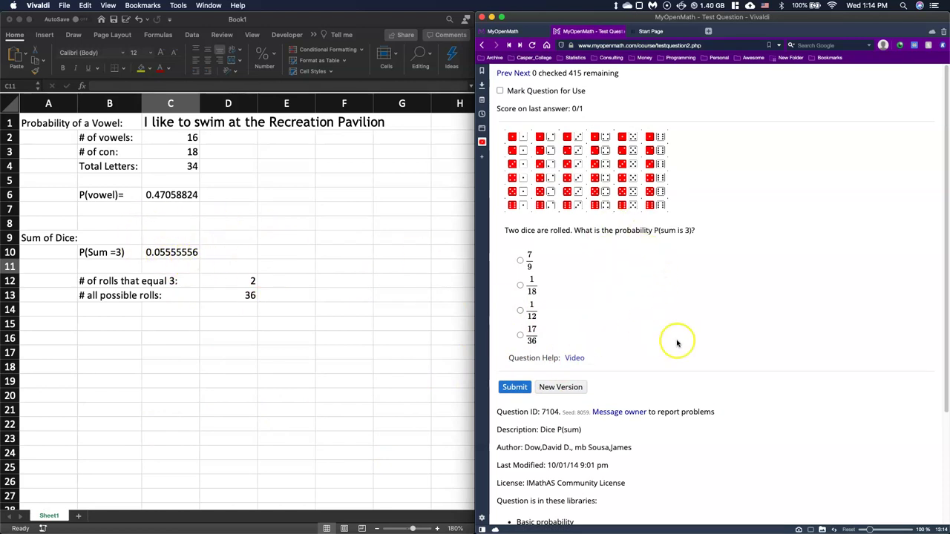
# - Verify =1/18 in D10 matches 0.05555556, then pick 1/18 as the answer
pyautogui.click(211, 252)
pyautogui.click(212, 252)
pyautogui.write('=1/18')
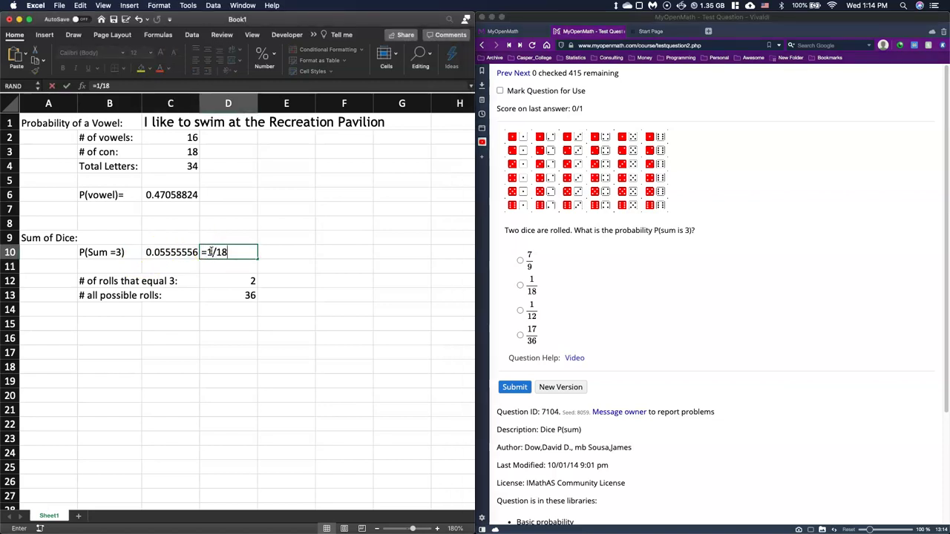
pyautogui.press('Return')
pyautogui.click(526, 372)
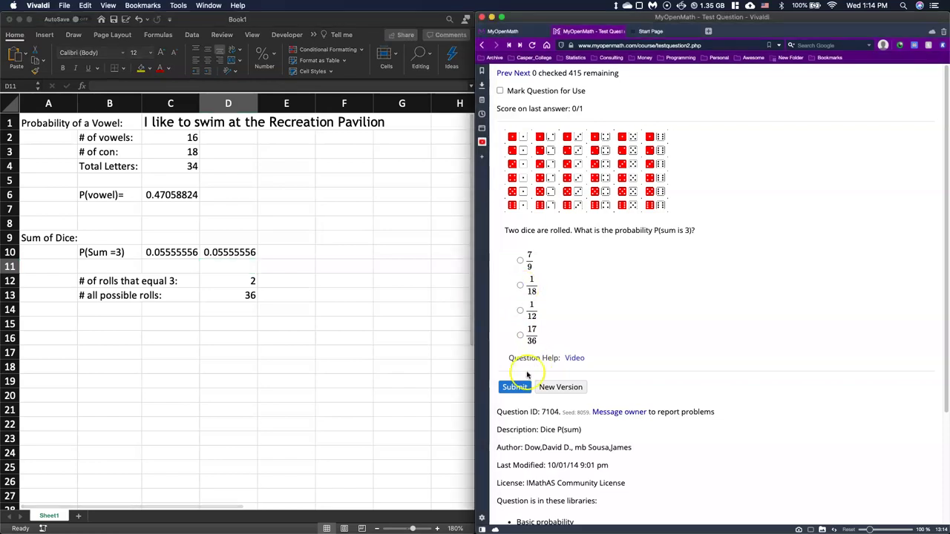
pyautogui.click(520, 285)
# - Submit 1/18 as the dice answer
pyautogui.click(515, 386)
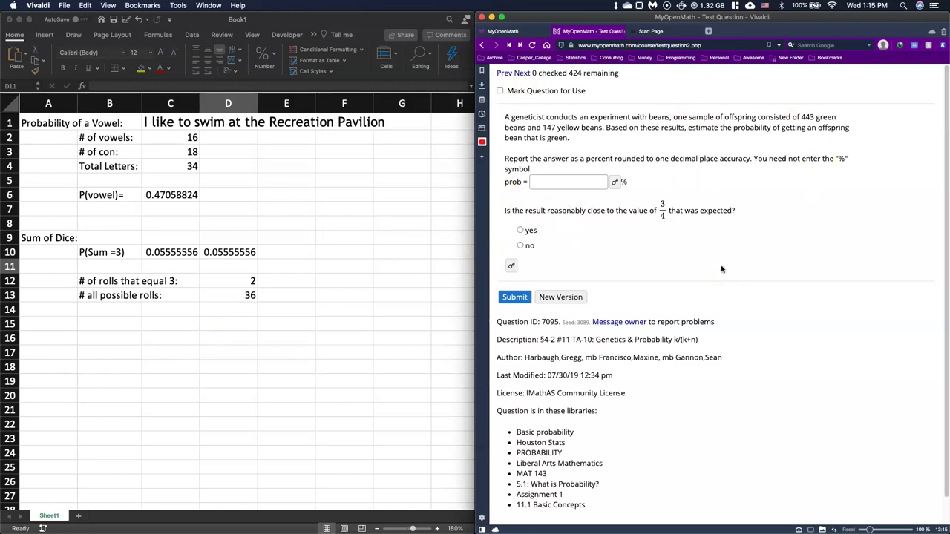
# - Add a 'Beans:' heading in A17 with labels 'Green=' and 'Yellow=' in B18–B19
pyautogui.click(76, 367)
pyautogui.click(83, 339)
pyautogui.click(51, 348)
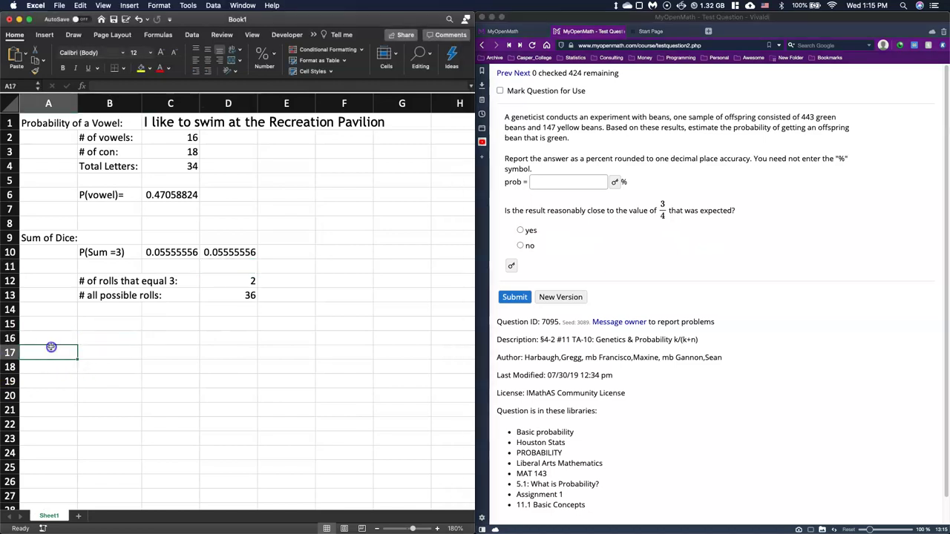
pyautogui.write('Beans:')
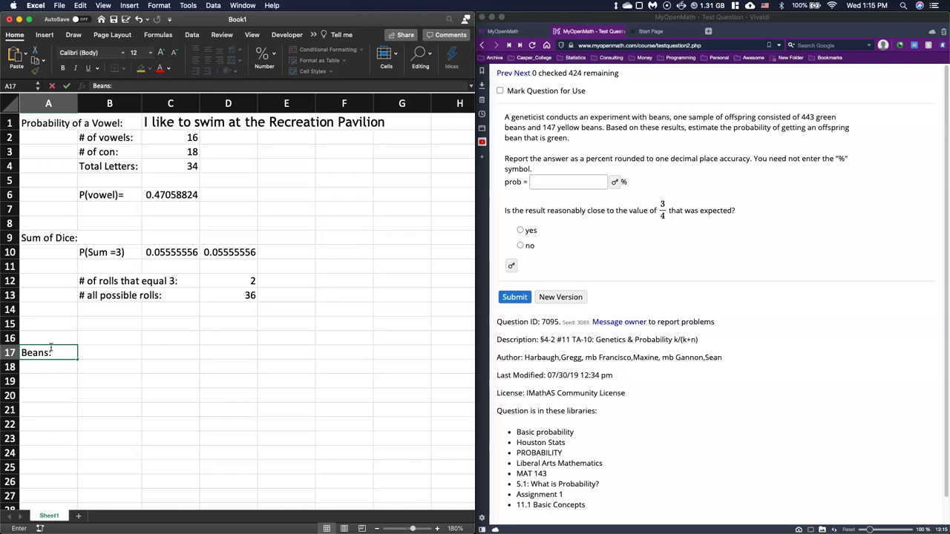
pyautogui.press('Return')
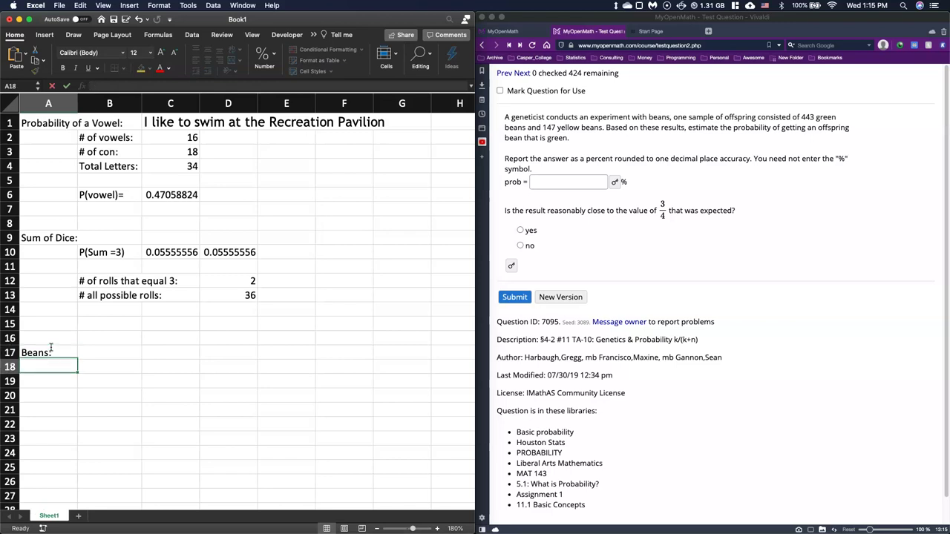
pyautogui.press('Tab')
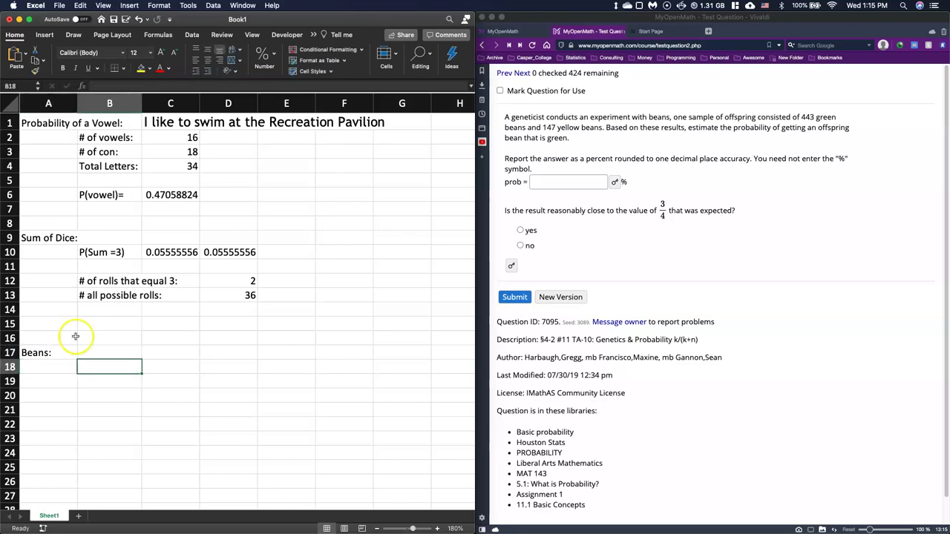
pyautogui.doubleClick(111, 368)
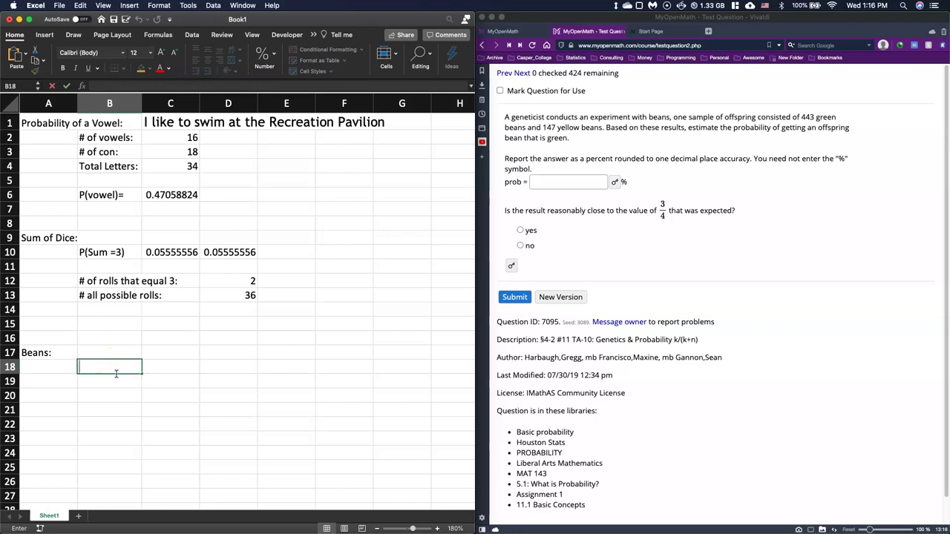
pyautogui.write('Green=')
pyautogui.press('Return')
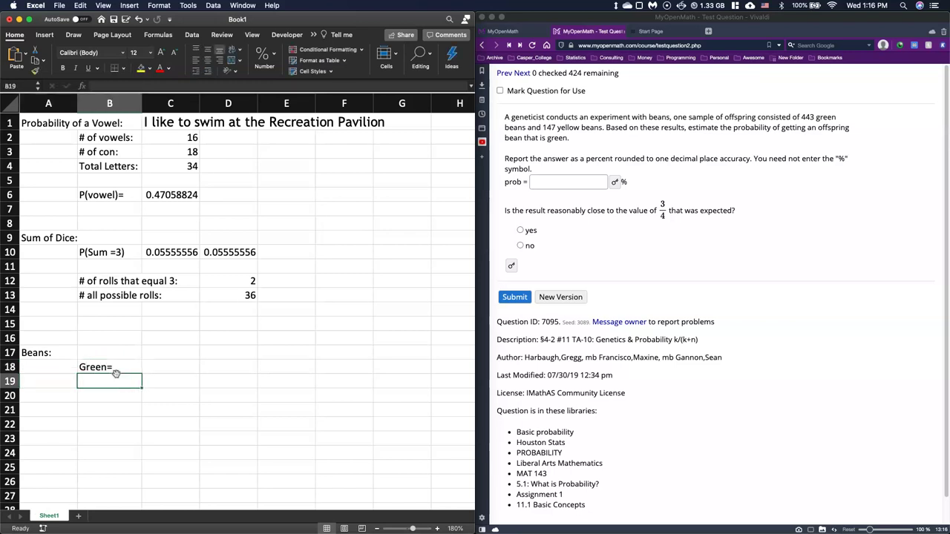
pyautogui.write('Yellow=')
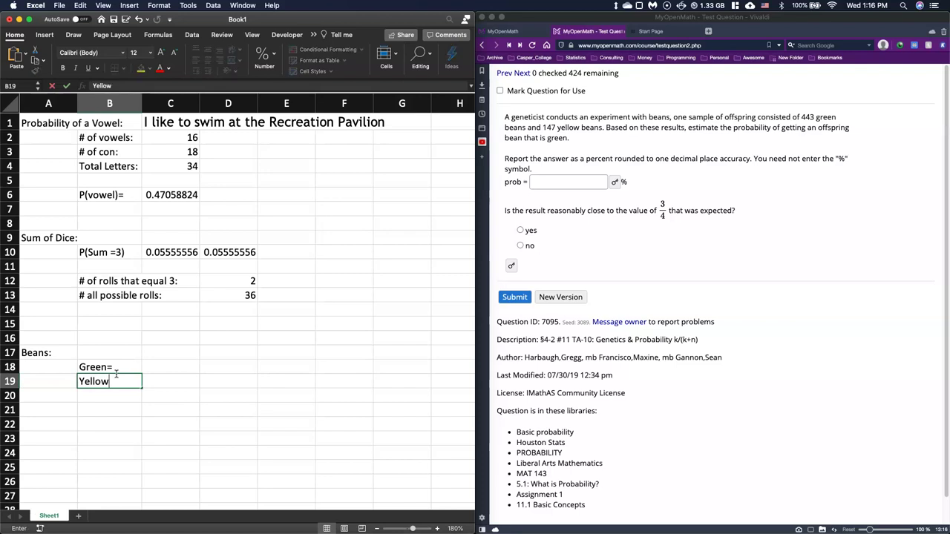
pyautogui.press('Tab')
# - Enter 443 green in C18 and 147 yellow in C19
pyautogui.click(155, 367)
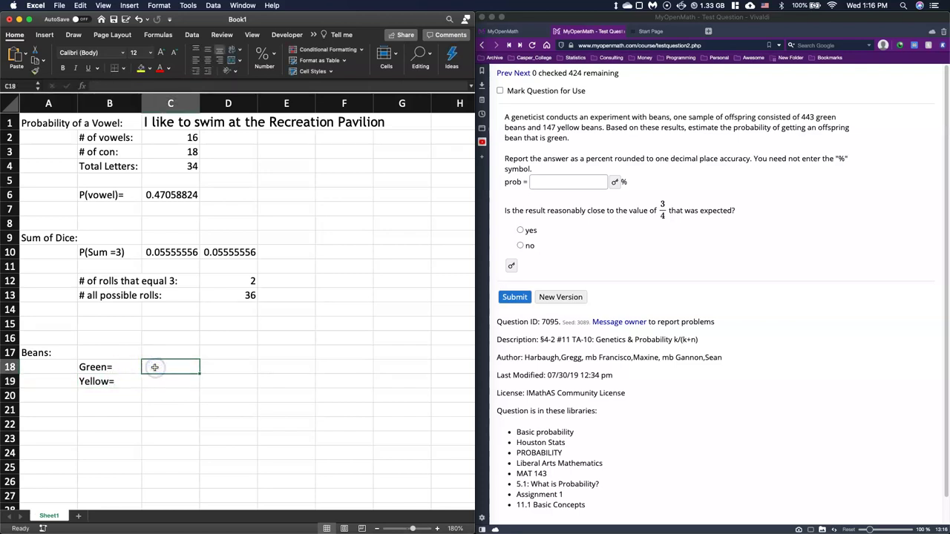
pyautogui.write('443')
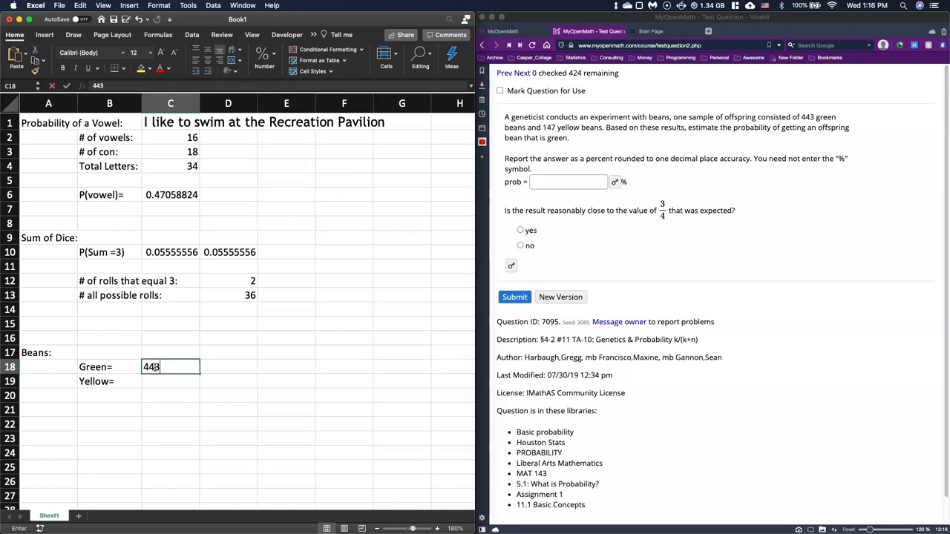
pyautogui.press('Return')
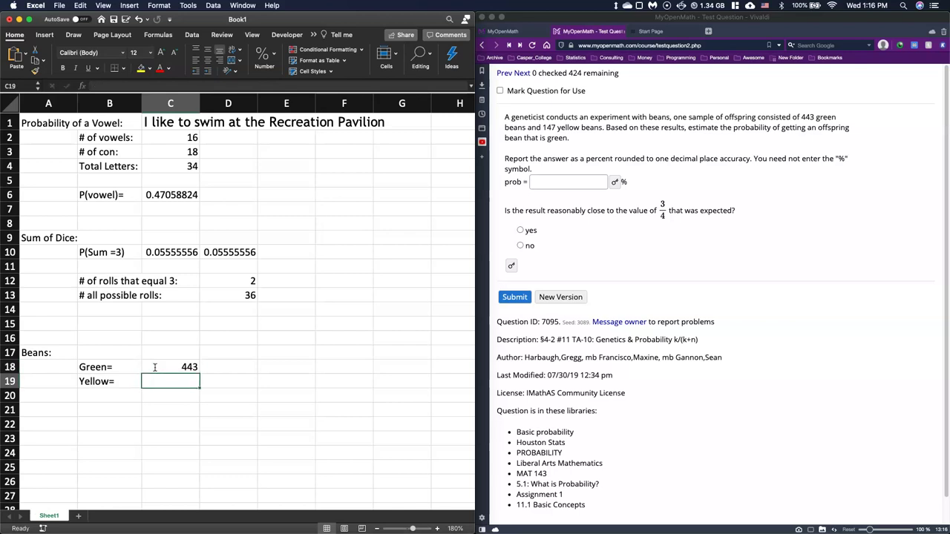
pyautogui.write('147')
pyautogui.press('Return')
pyautogui.click(238, 385)
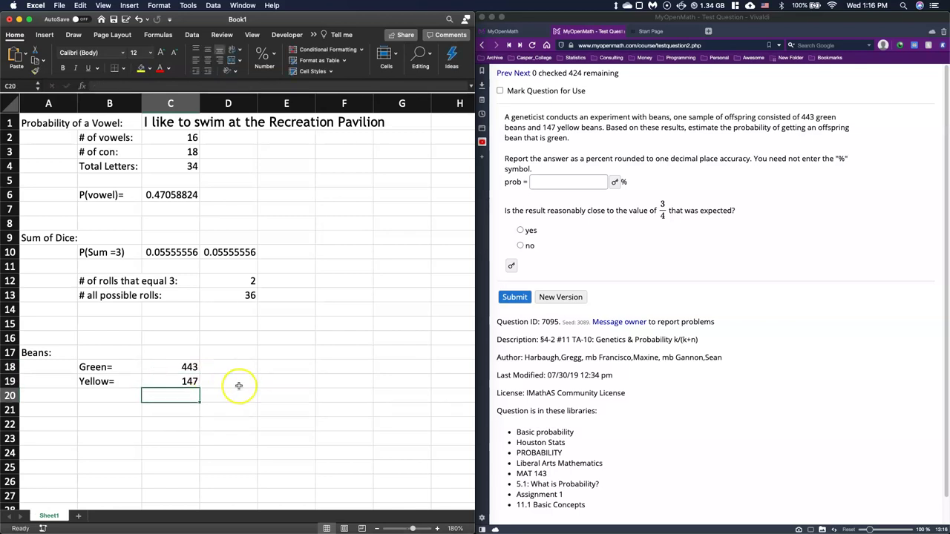
pyautogui.click(523, 184)
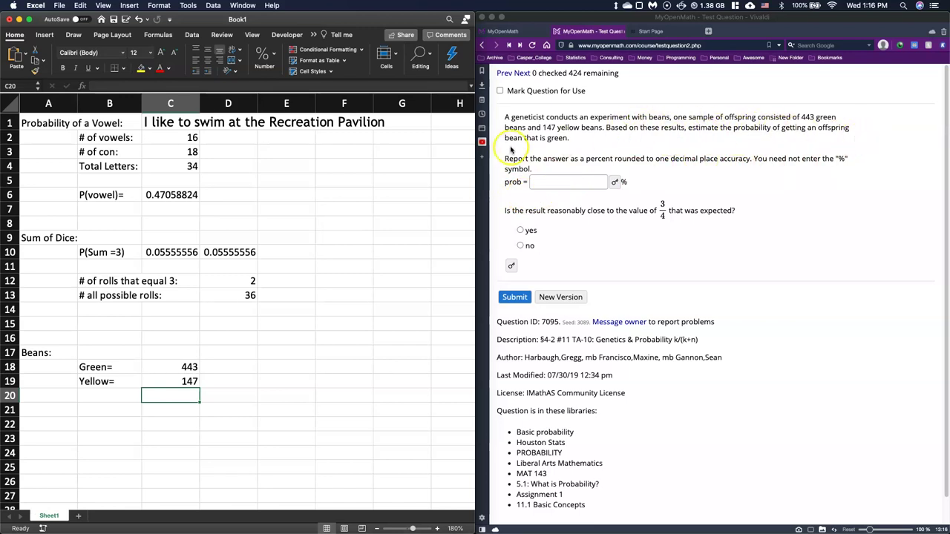
# - Enter a P(Green)= label and move it down to B22
pyautogui.click(95, 406)
pyautogui.write('P(')
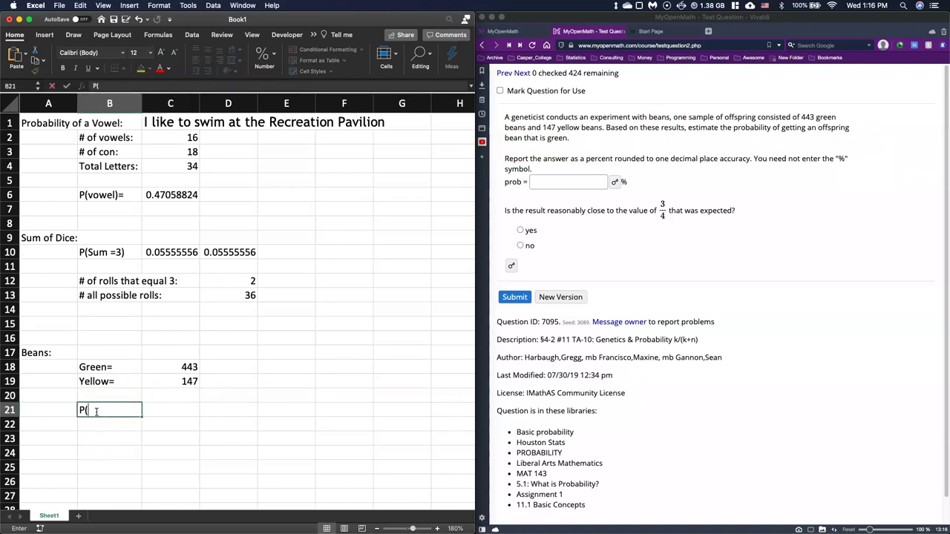
pyautogui.write('Green)=')
pyautogui.press('Return')
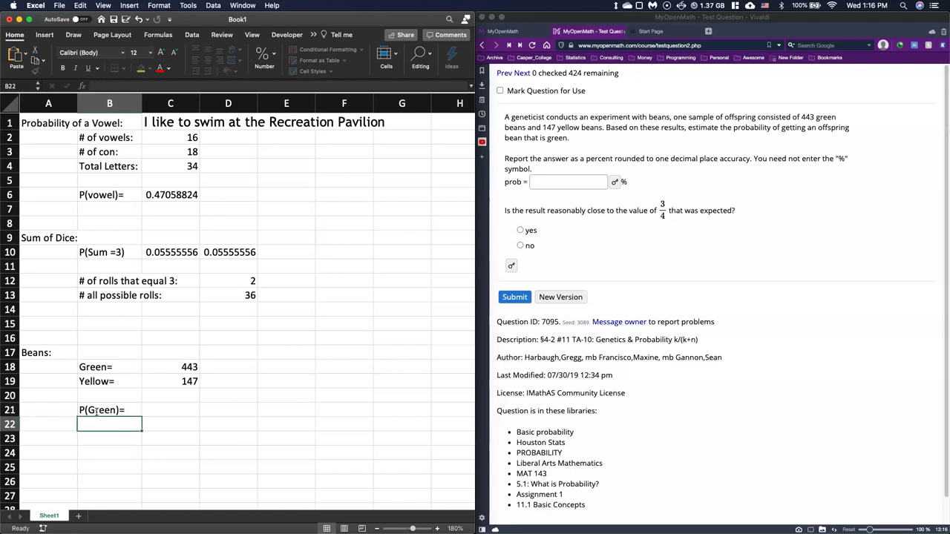
pyautogui.click(96, 407)
pyautogui.moveTo(96, 403); pyautogui.dragTo(98, 424)
# - Label B20 'All Beans' and total the green and yellow counts in C20 to 590
pyautogui.click(97, 400)
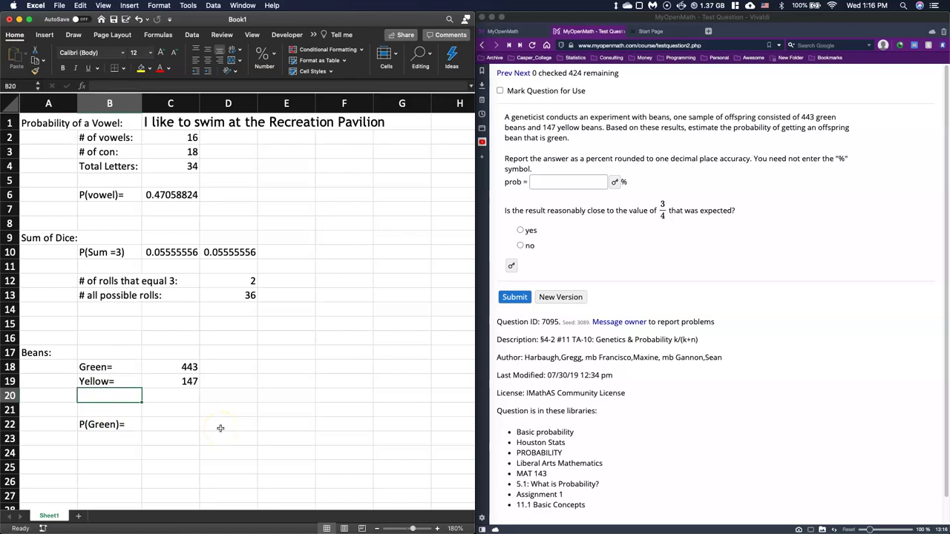
pyautogui.write('All Beans=')
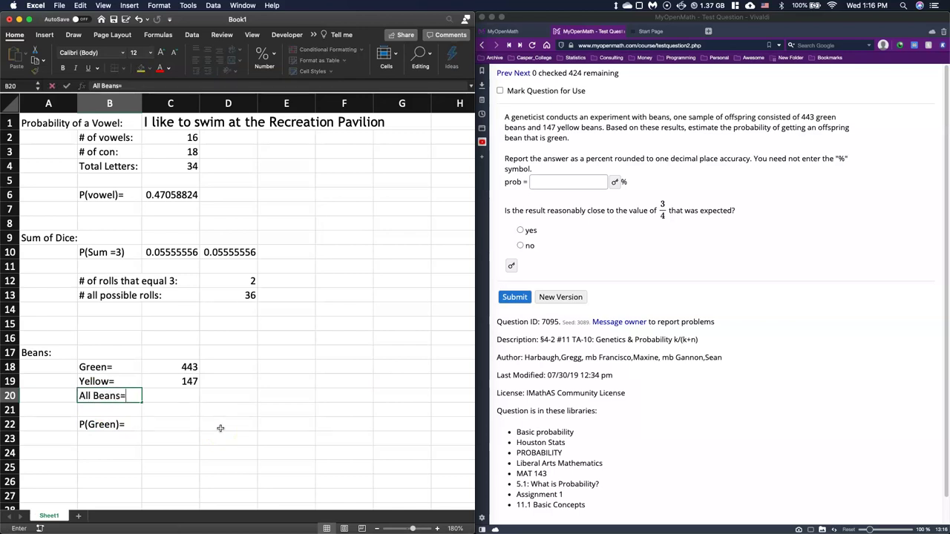
pyautogui.press('Tab')
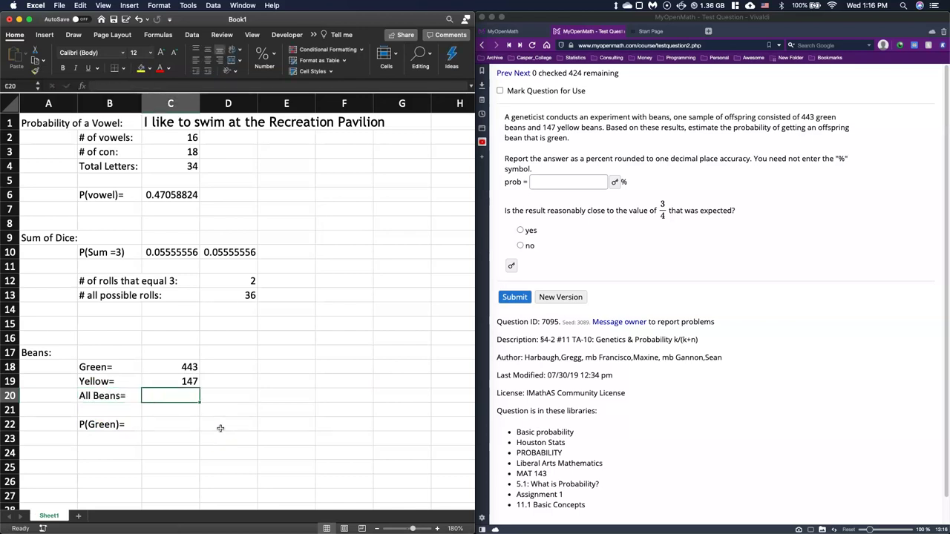
pyautogui.write('=')
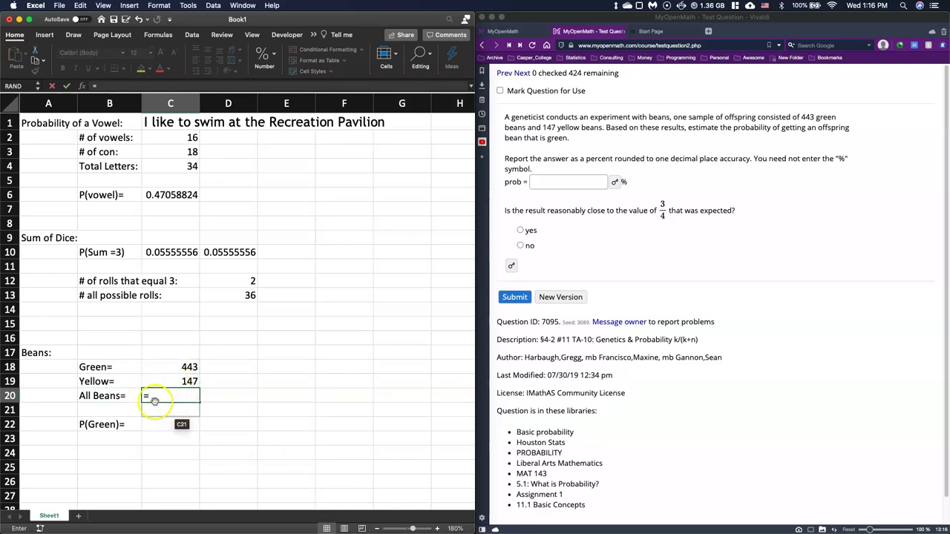
pyautogui.click(165, 366)
pyautogui.write('+')
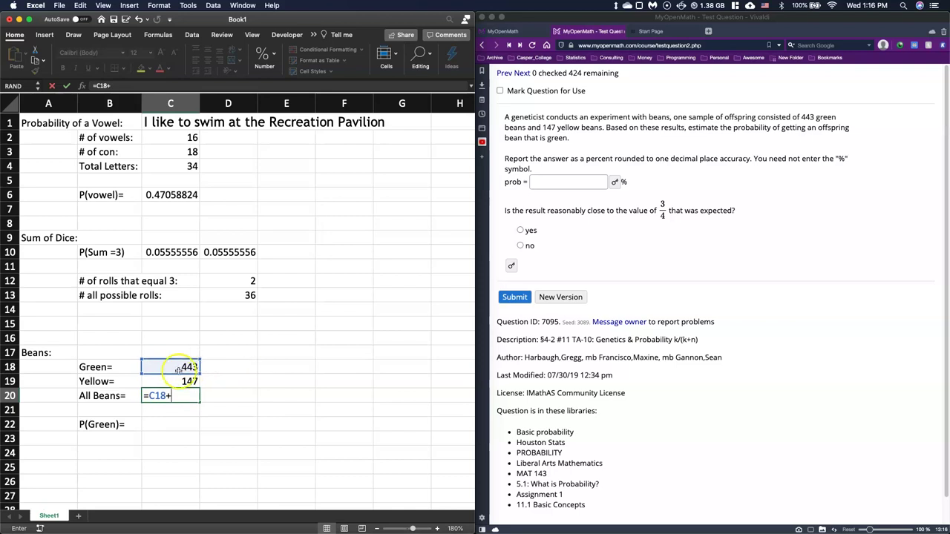
pyautogui.click(181, 382)
pyautogui.press('Return')
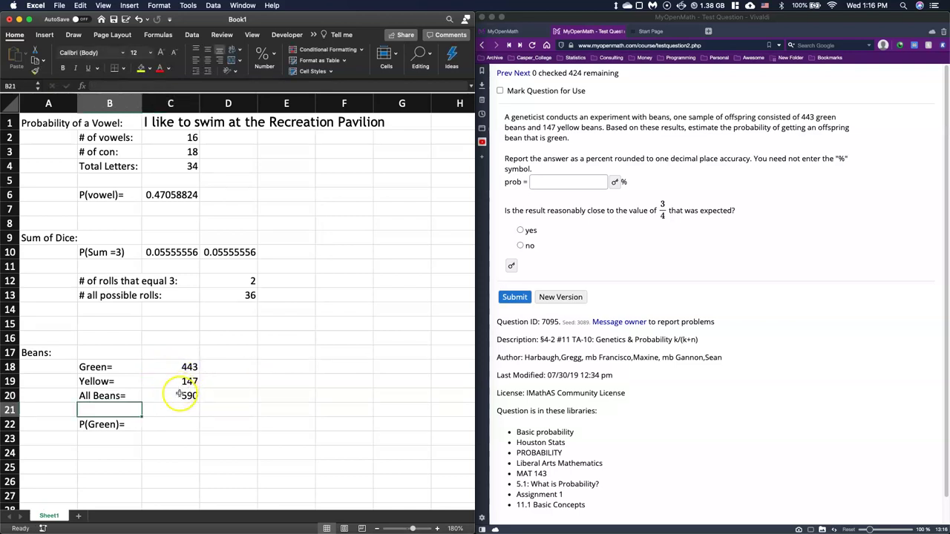
# - Rewrite the C20 total as =SUM(C18:C19), still giving 590
pyautogui.doubleClick(180, 396)
pyautogui.tripleClick(165, 396)
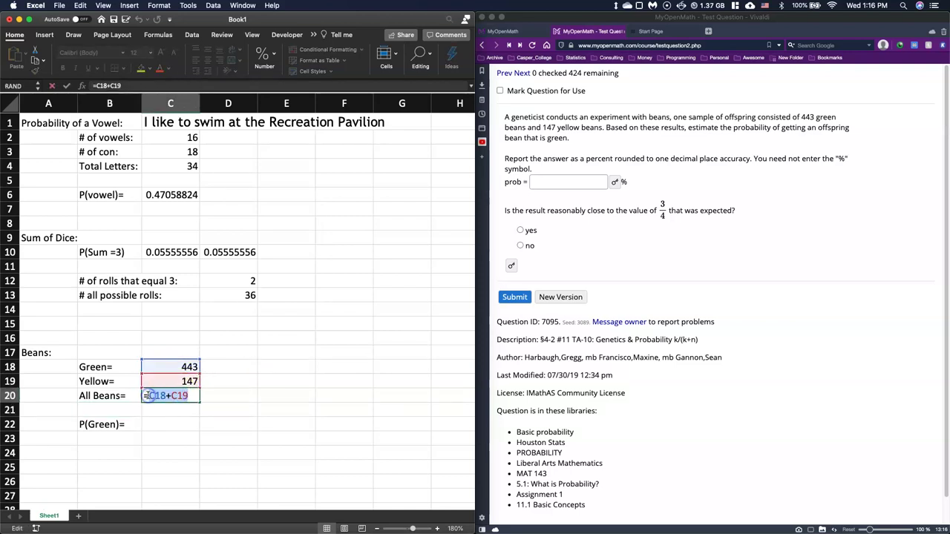
pyautogui.write('=sum(')
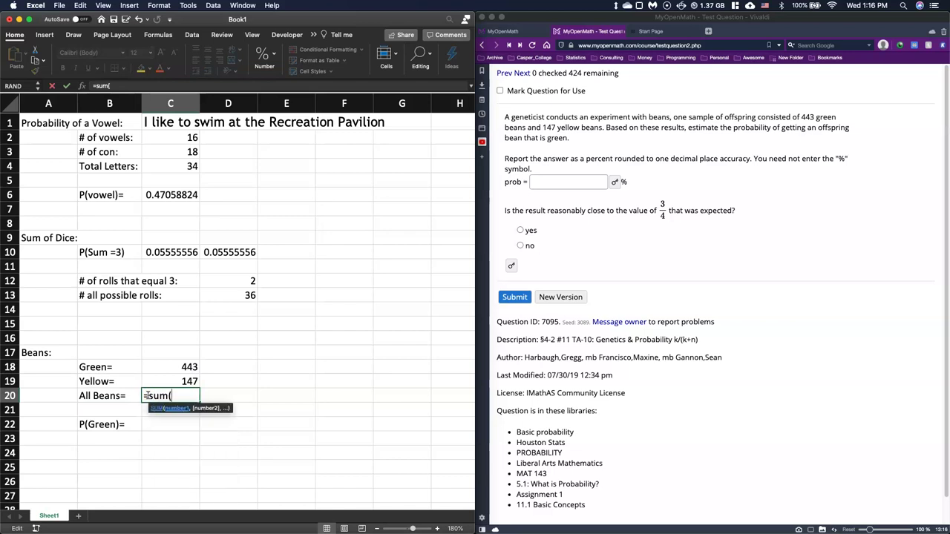
pyautogui.click(180, 371)
pyautogui.moveTo(180, 373); pyautogui.dragTo(180, 380)
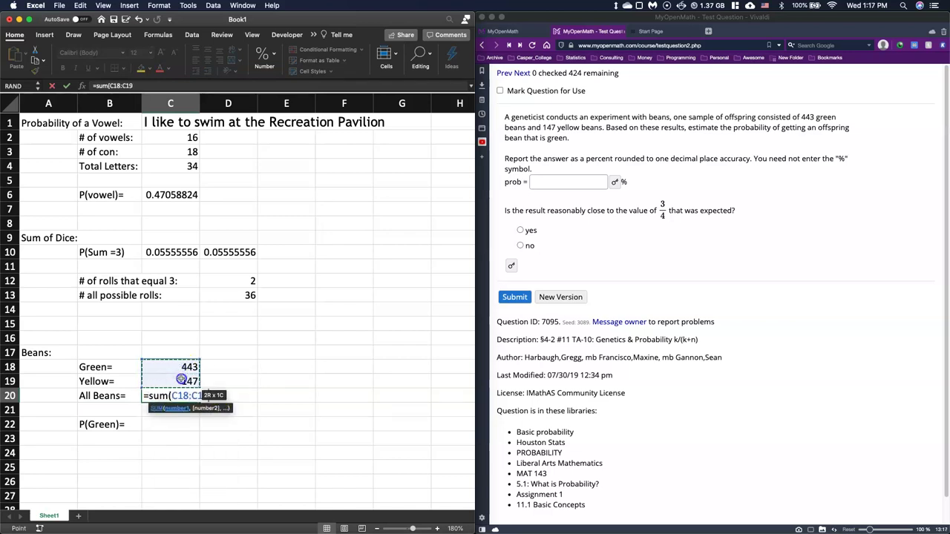
pyautogui.write(')')
pyautogui.press('Return')
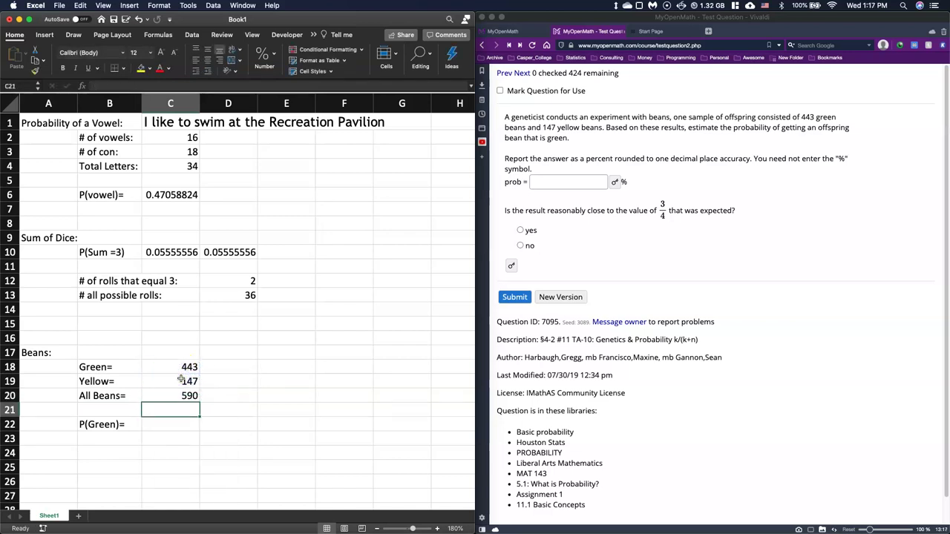
# - Compute P(Green) in C22 as =C18/C20, giving 0.75084746, and preview the answer in MyOpenMath
pyautogui.click(330, 342)
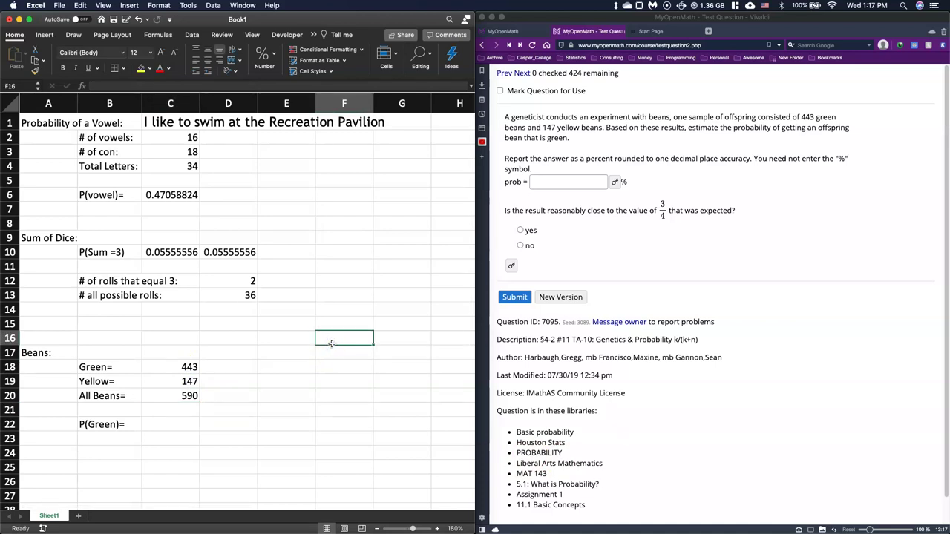
pyautogui.click(169, 424)
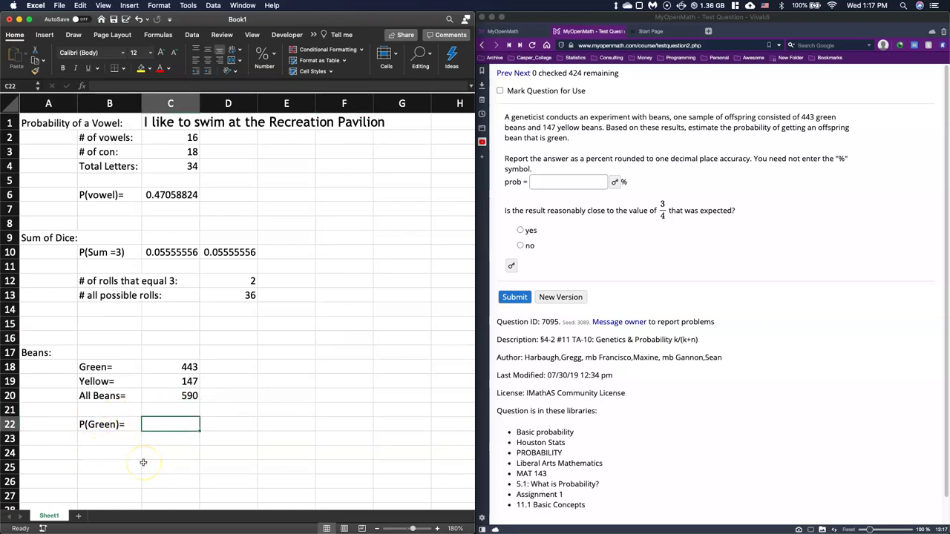
pyautogui.write('=')
pyautogui.click(164, 368)
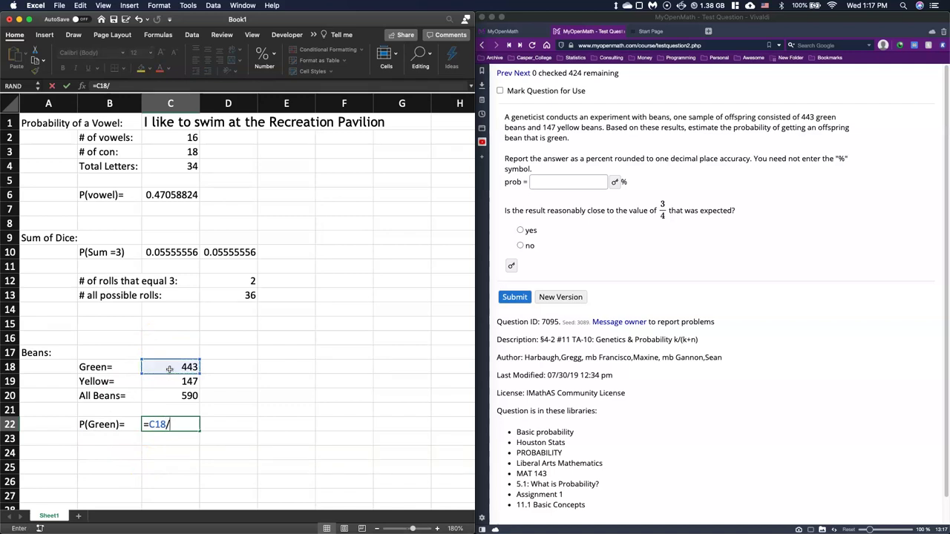
pyautogui.write('/')
pyautogui.click(174, 393)
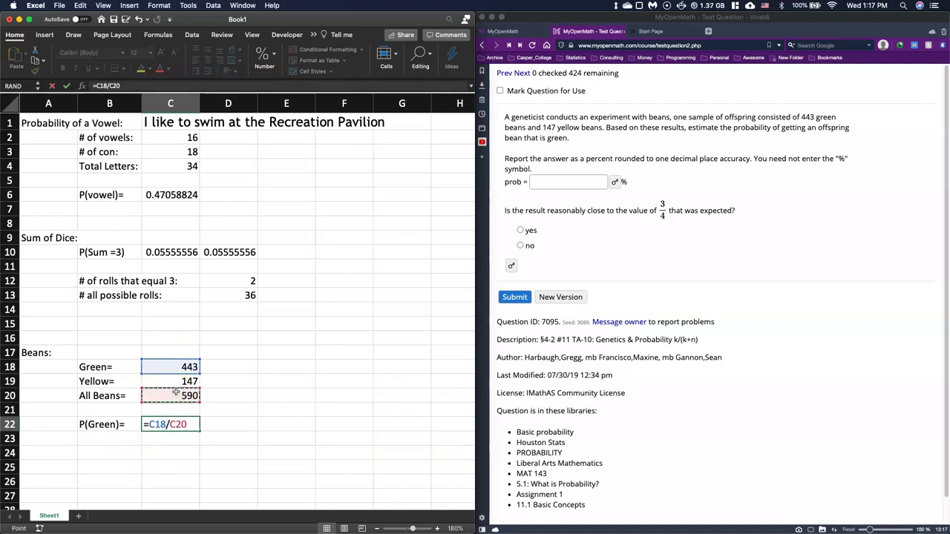
pyautogui.press('Return')
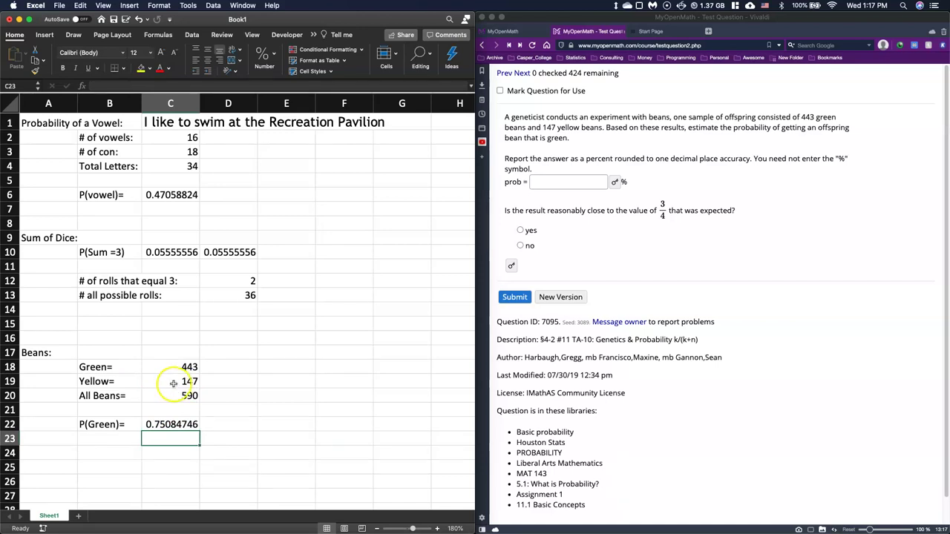
pyautogui.click(614, 182)
pyautogui.click(740, 280)
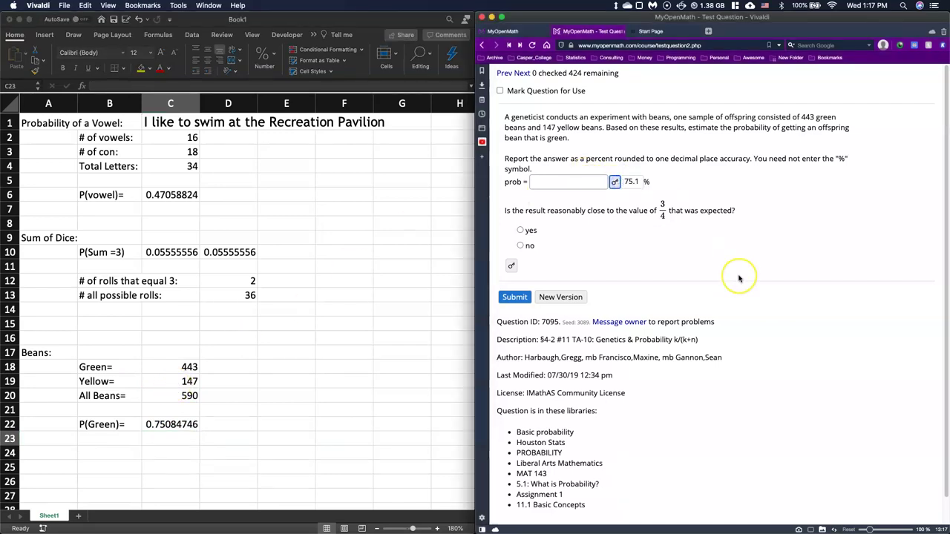